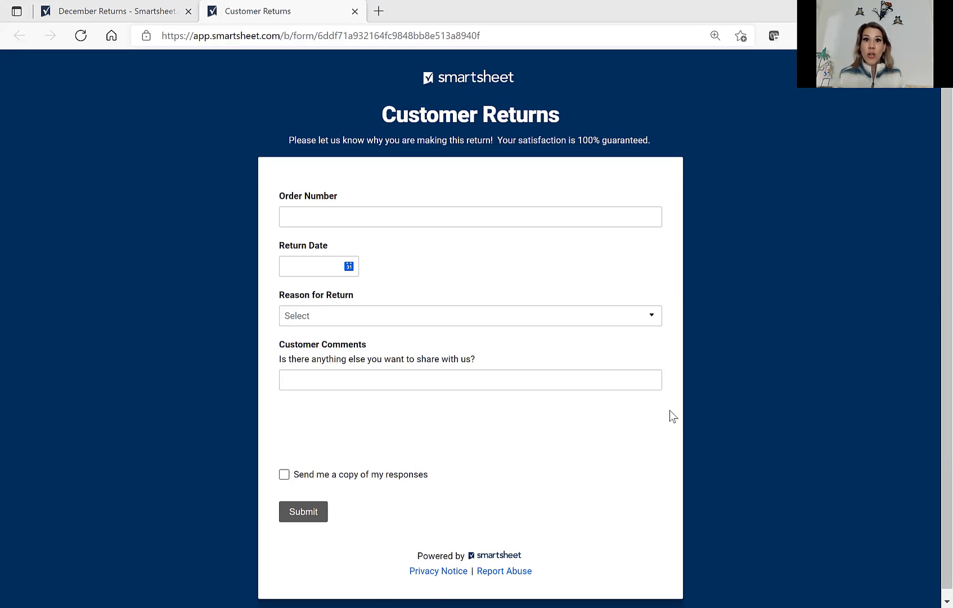
Step: Set the return date to December 7, 2021 and enter the order number in the Customer Returns form
click(495, 212)
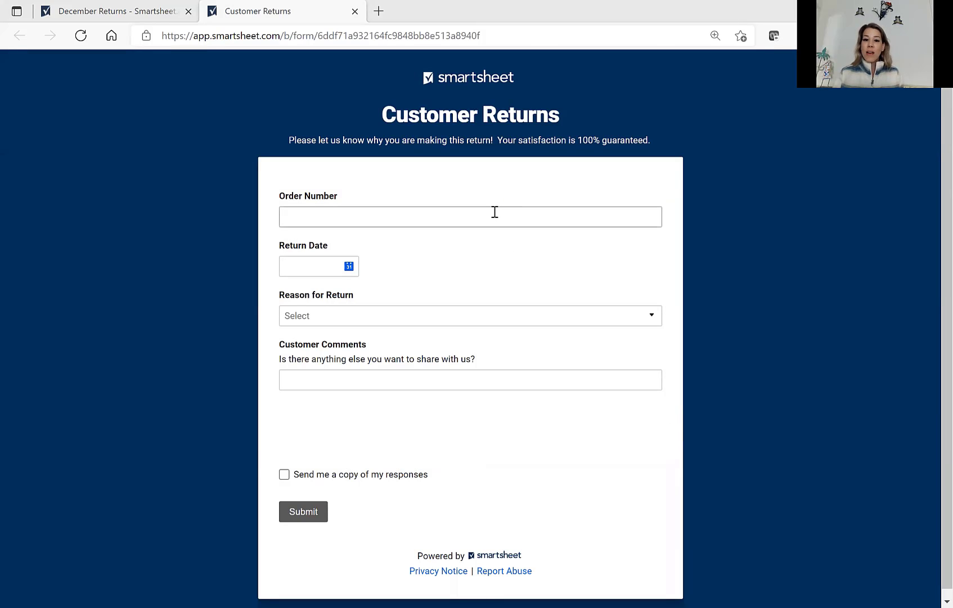
click(349, 266)
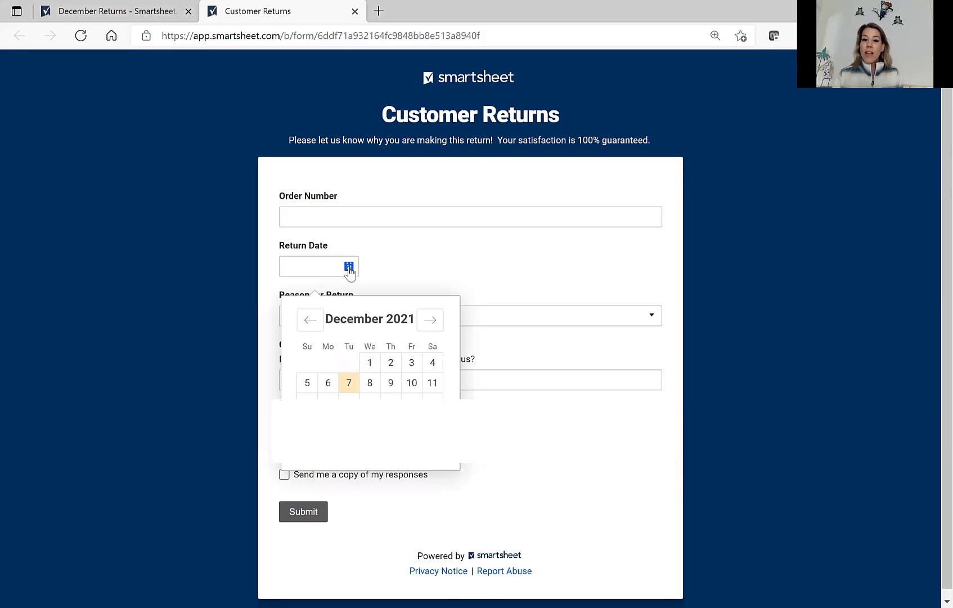
click(349, 382)
click(332, 219)
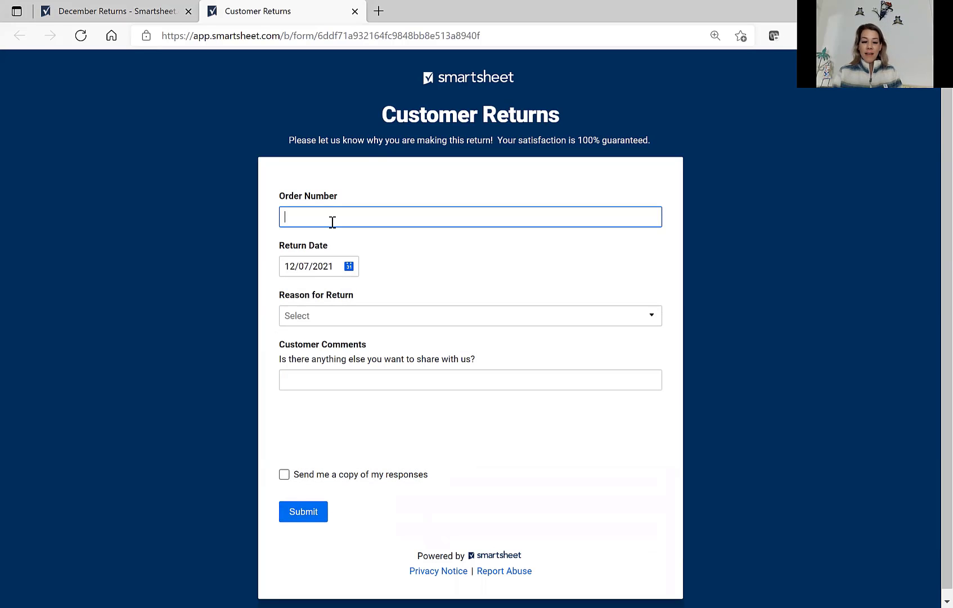
text(1234)
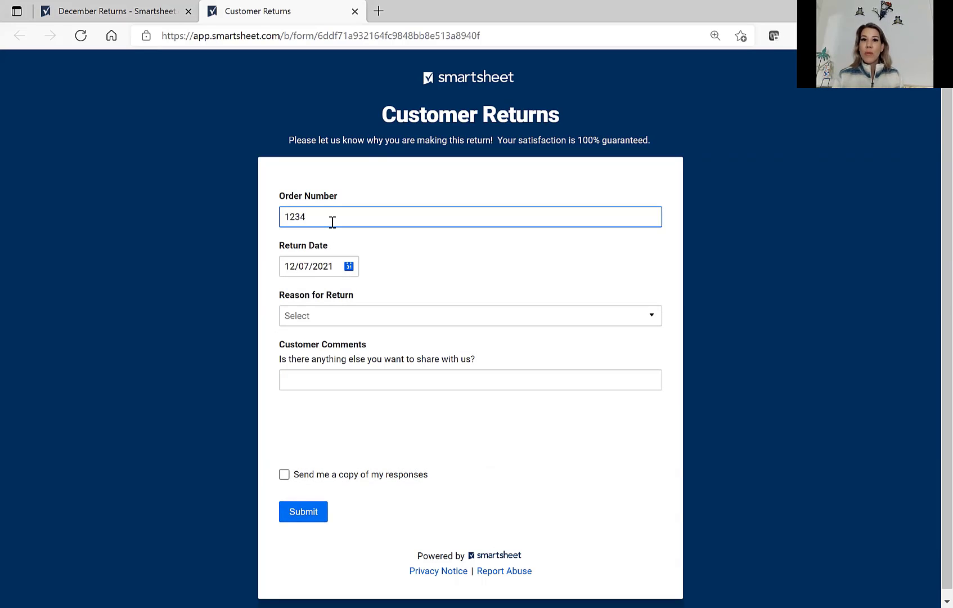
Step: Set the reason for return to Defect and submit the form without requesting a copy of the responses
click(342, 316)
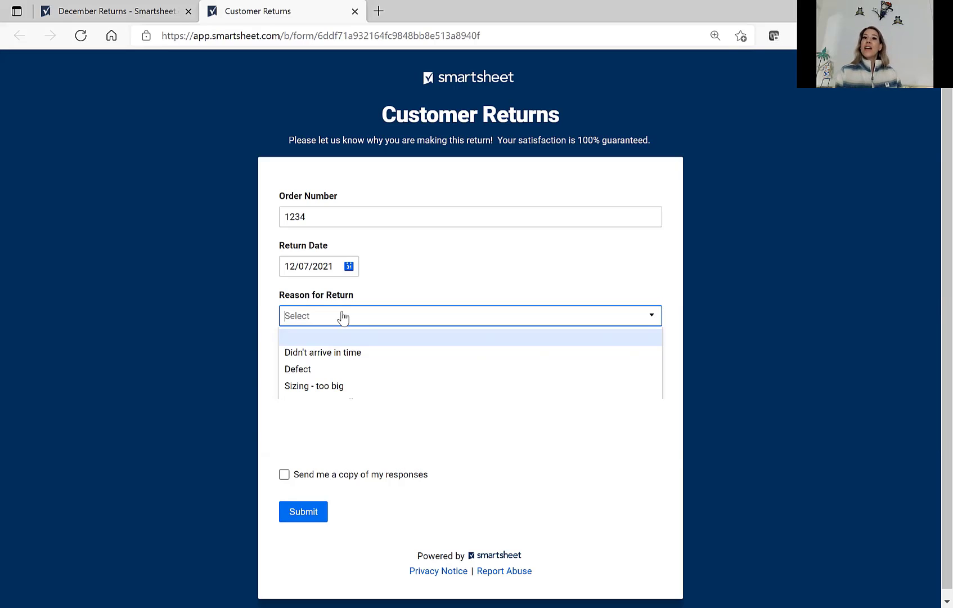
click(471, 287)
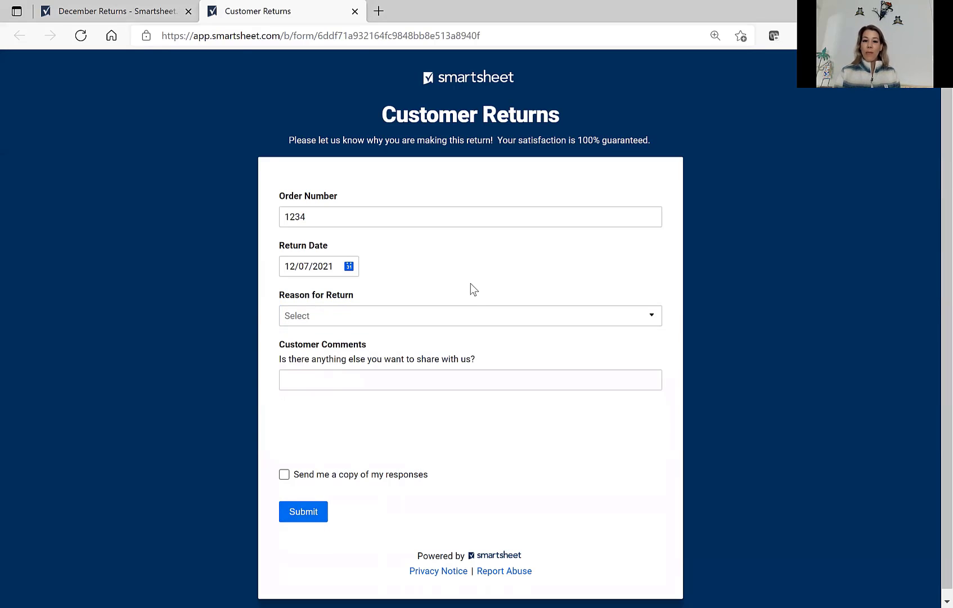
click(442, 379)
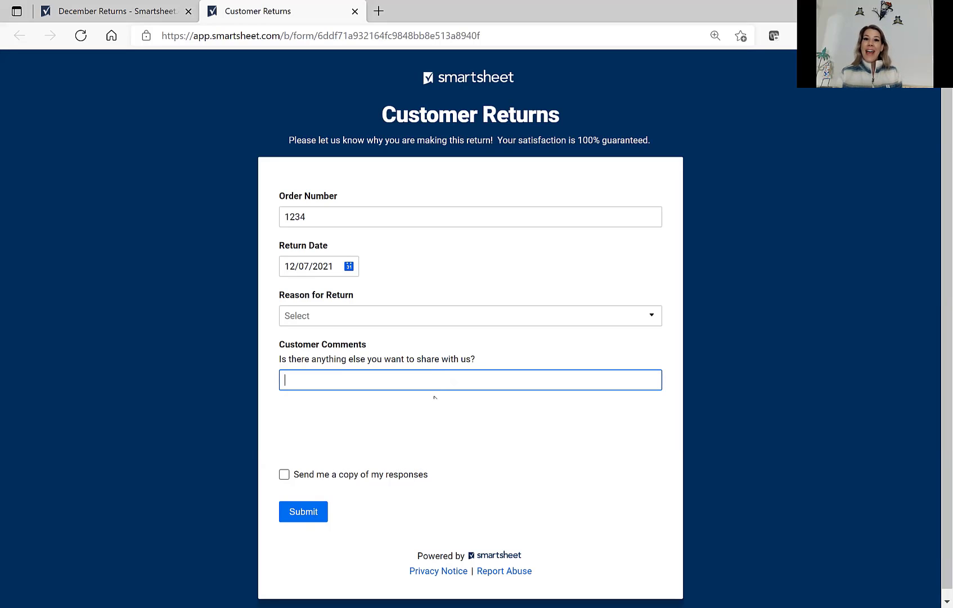
click(284, 474)
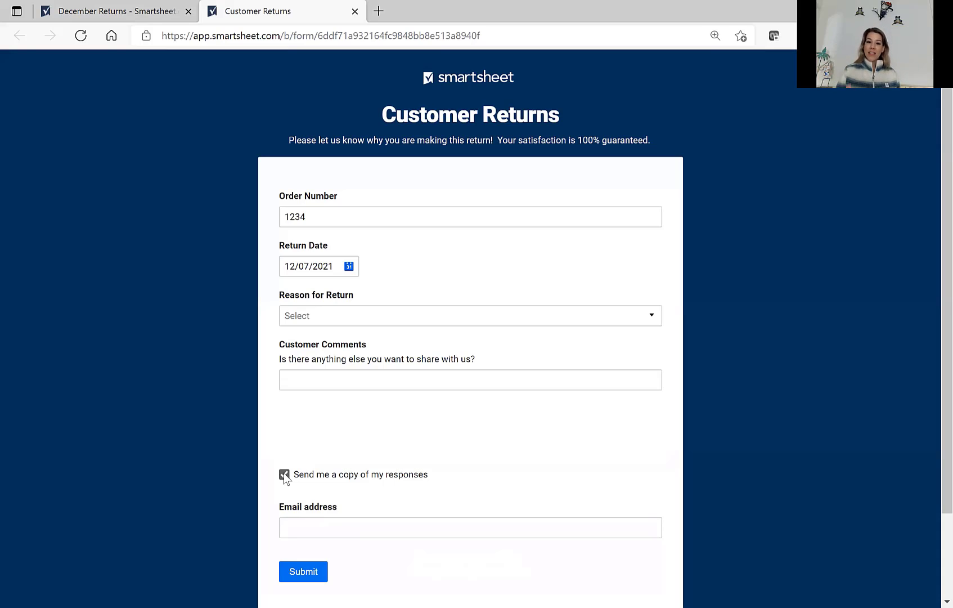
click(393, 316)
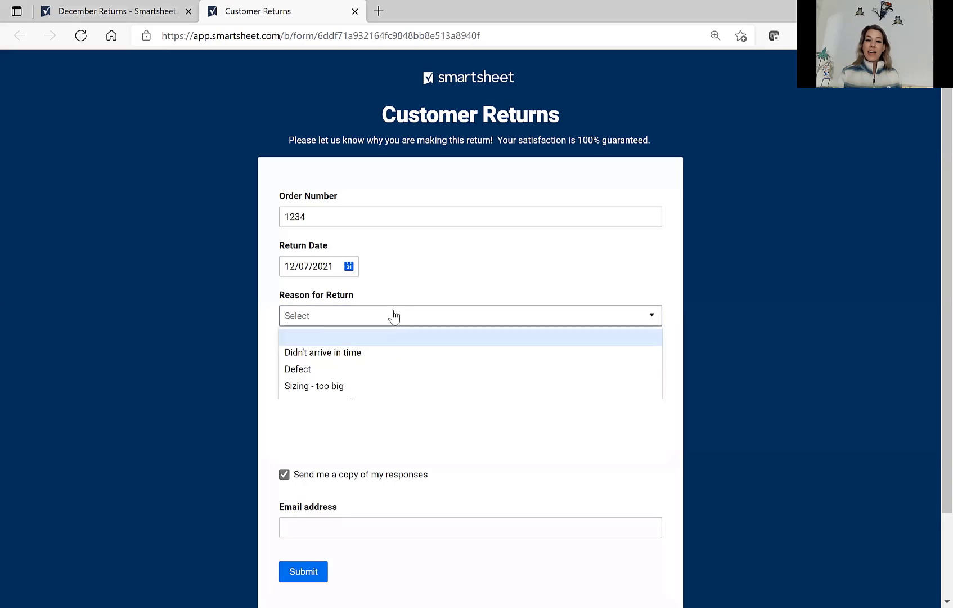
click(363, 368)
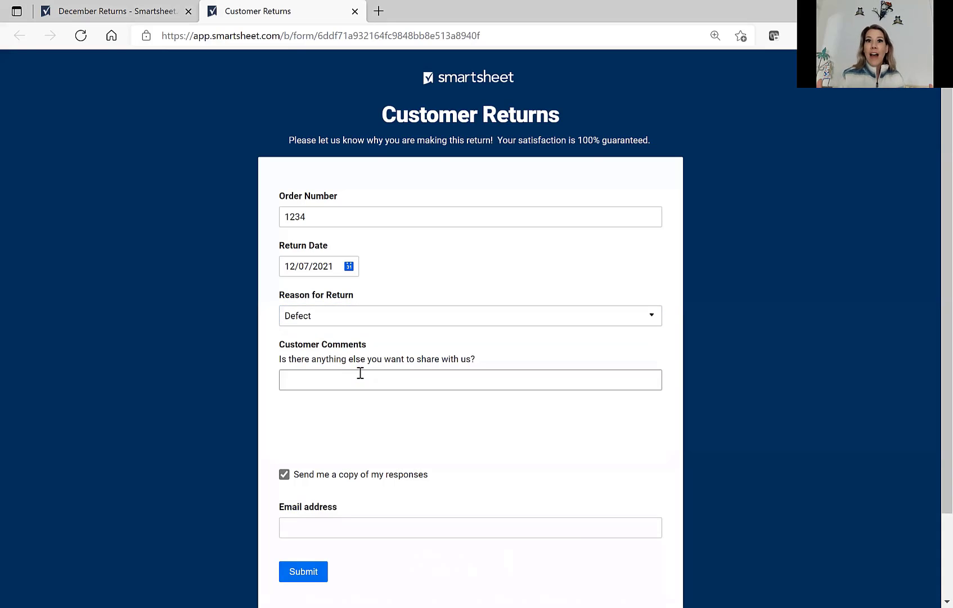
click(345, 380)
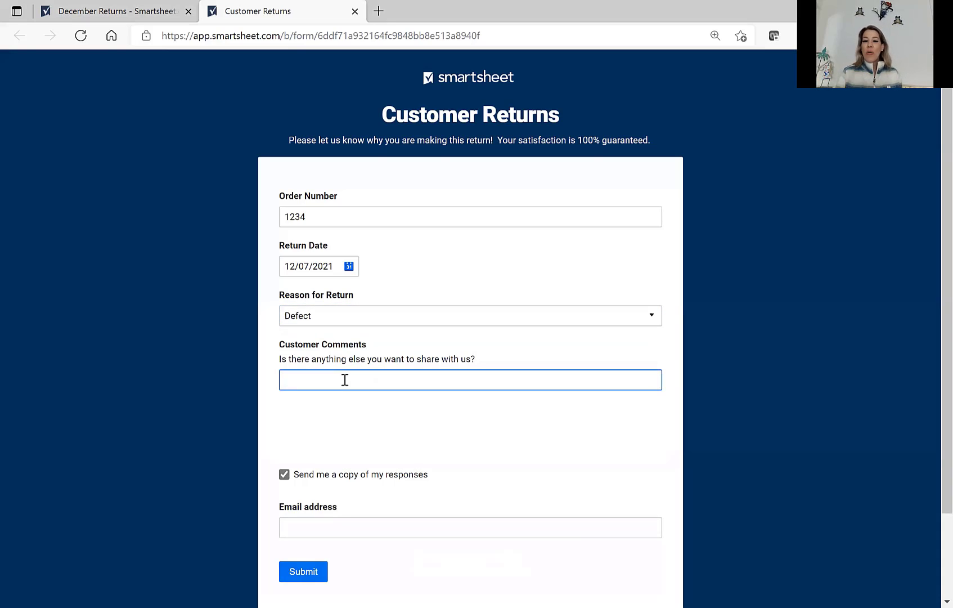
click(284, 474)
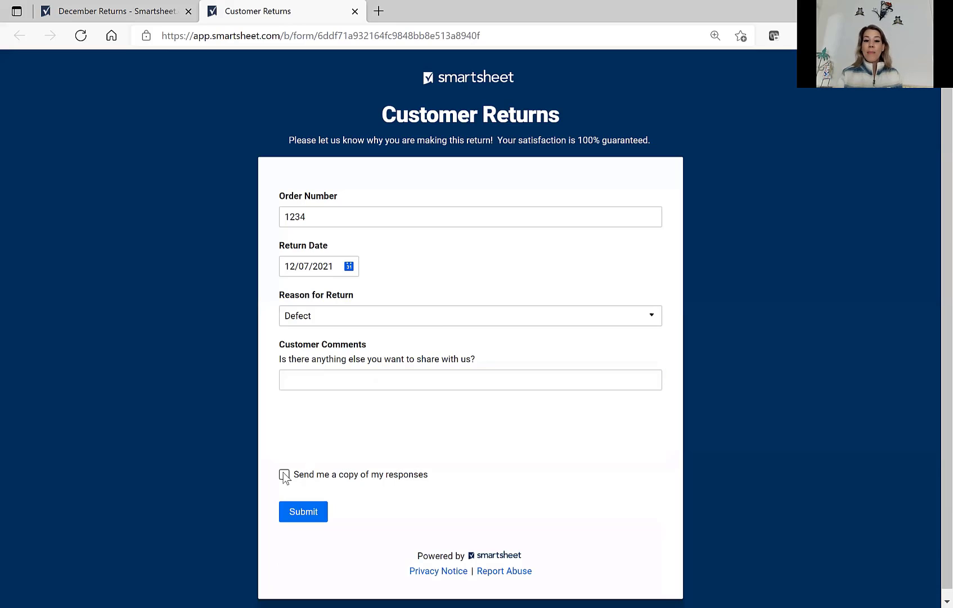
click(308, 512)
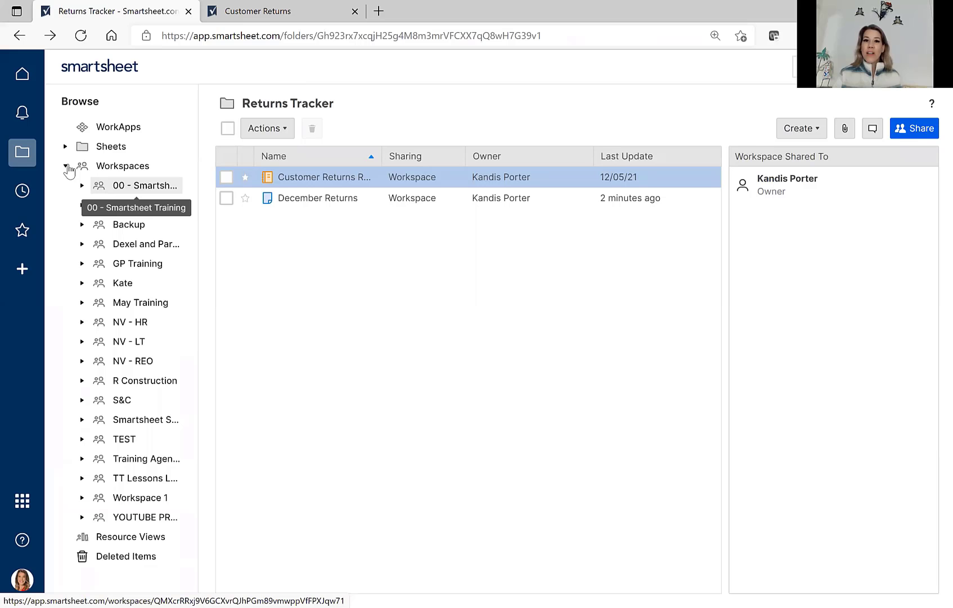
Step: Review the returns grouped by reason in the Customer Returns Report - December, and return to the Returns Tracker folder
click(66, 166)
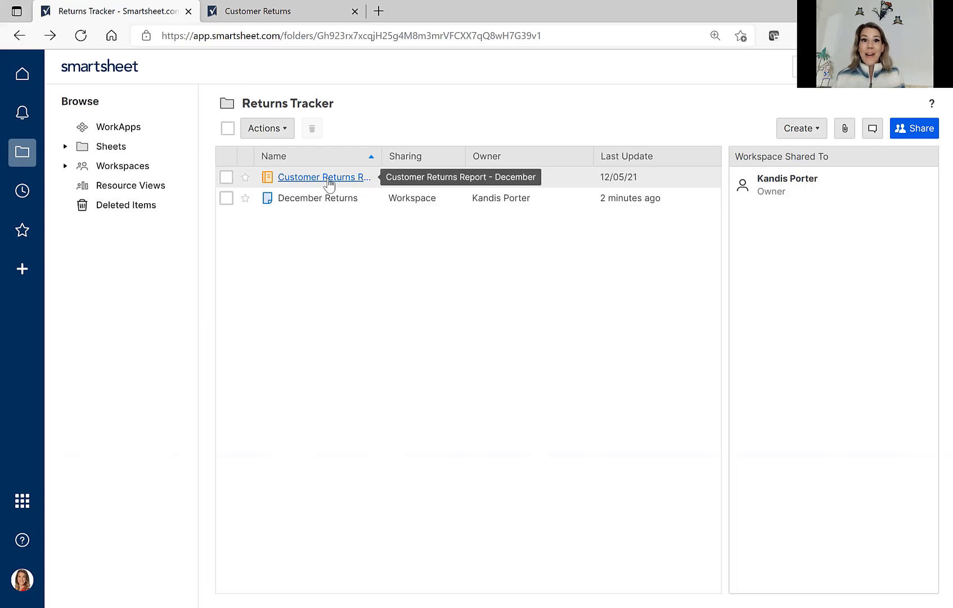
click(328, 178)
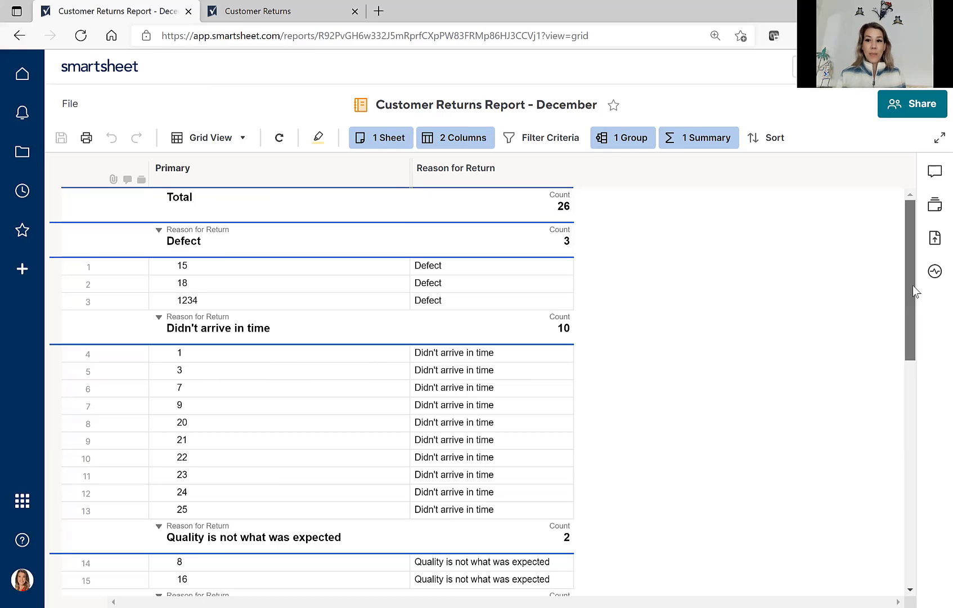
drag(913, 285, 909, 353)
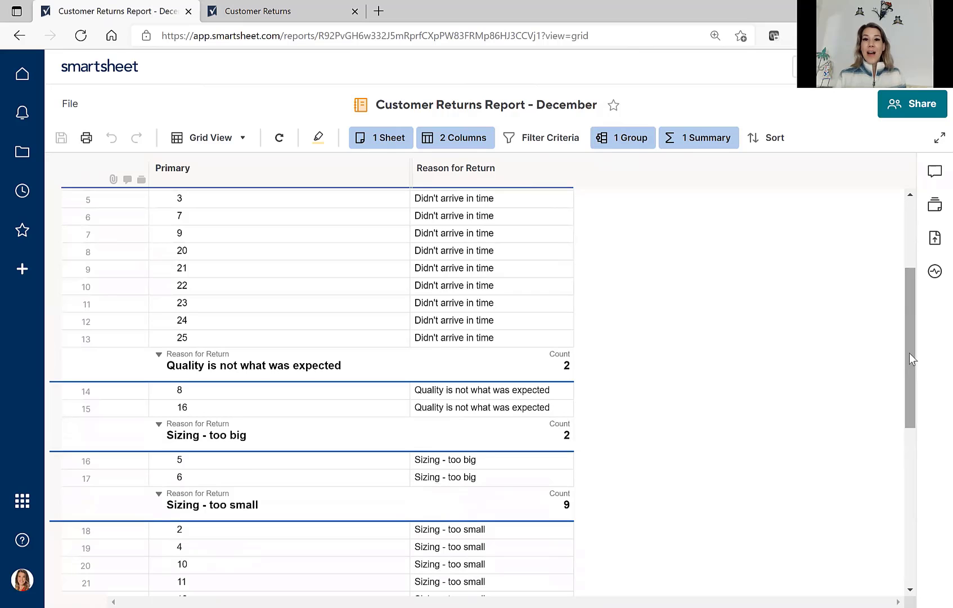
drag(910, 353, 911, 409)
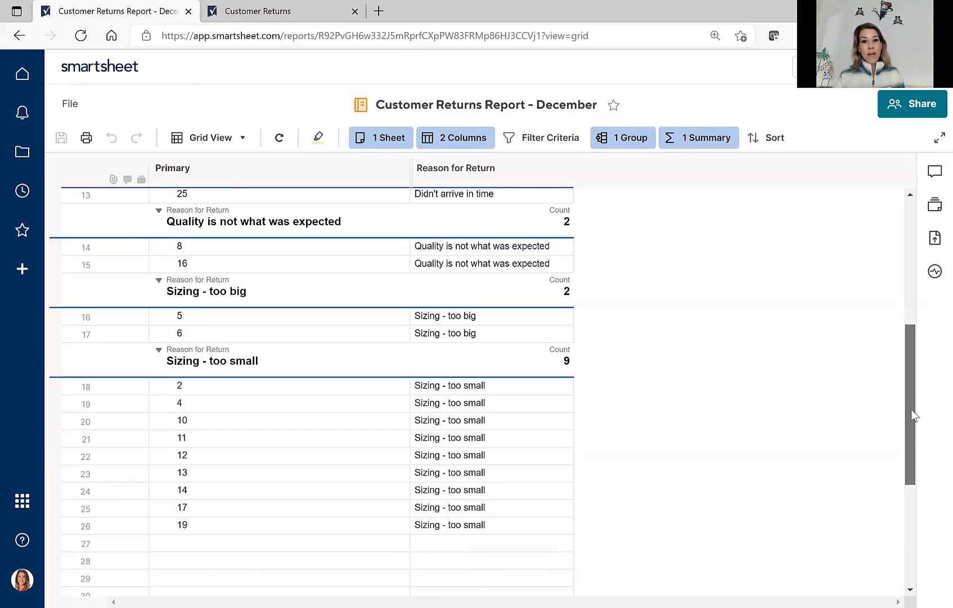
drag(911, 409, 909, 271)
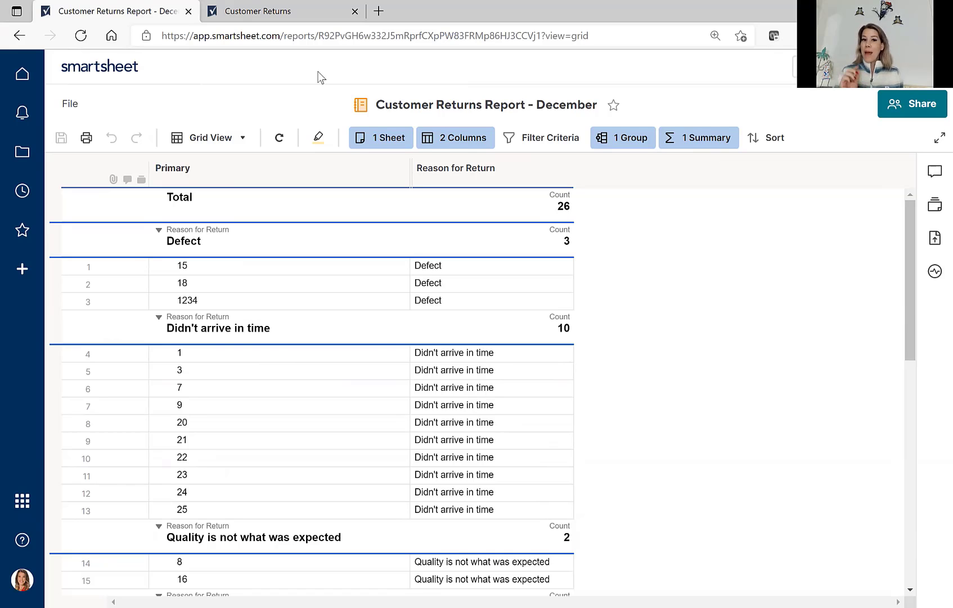
click(19, 36)
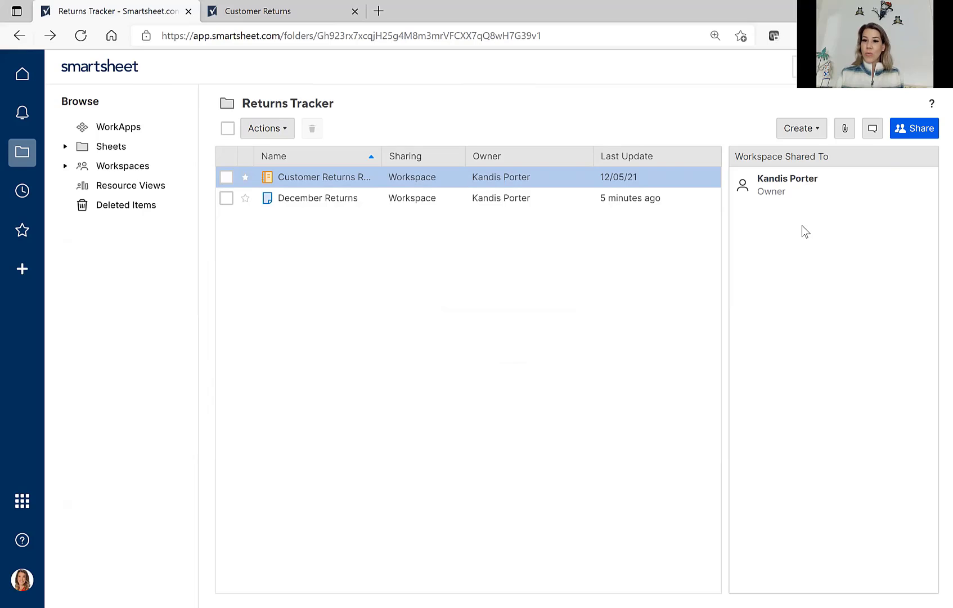
Step: Create a row report named "Customer Returns 2" in the Returns Tracker folder
click(811, 134)
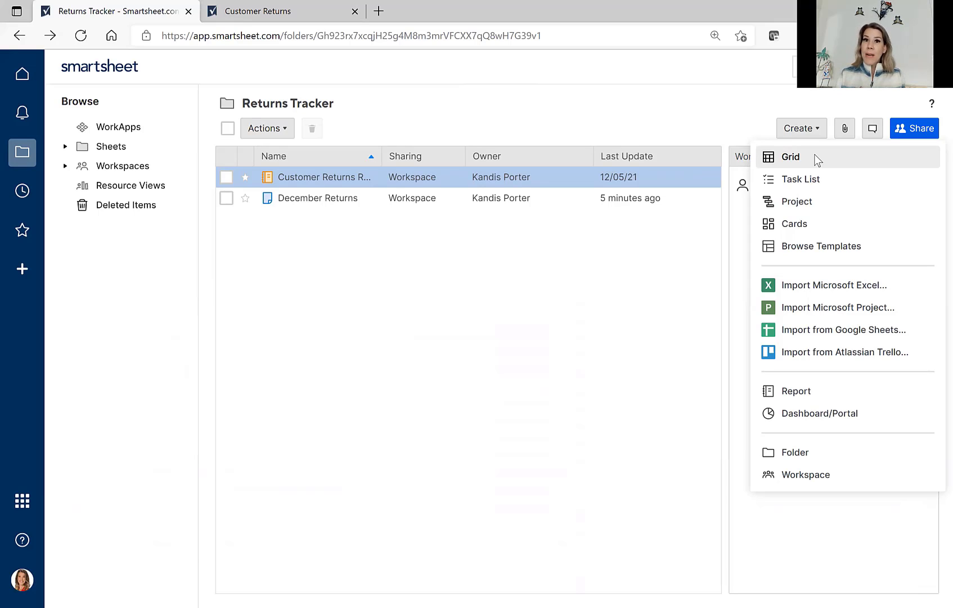
click(796, 390)
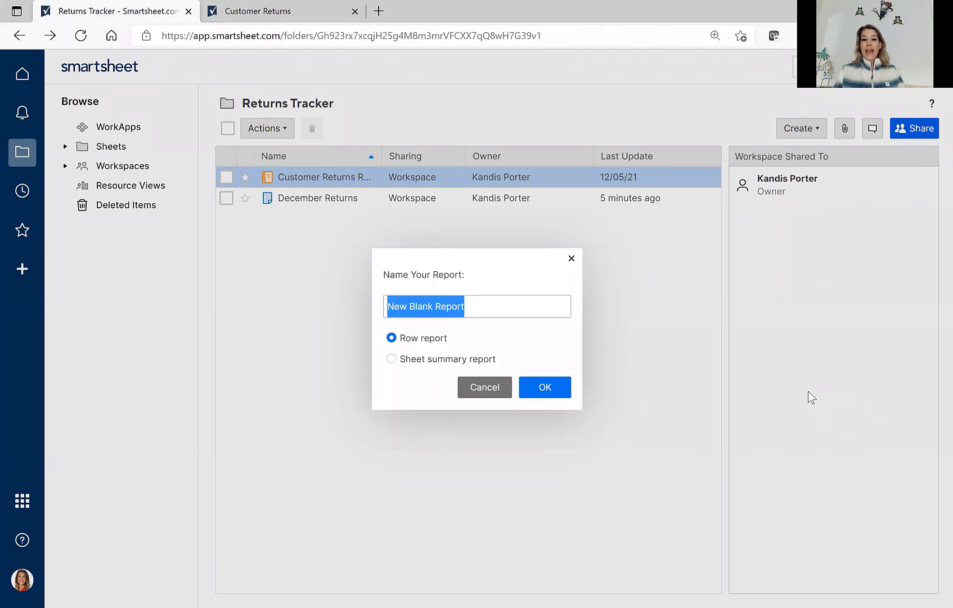
text(Cuso)
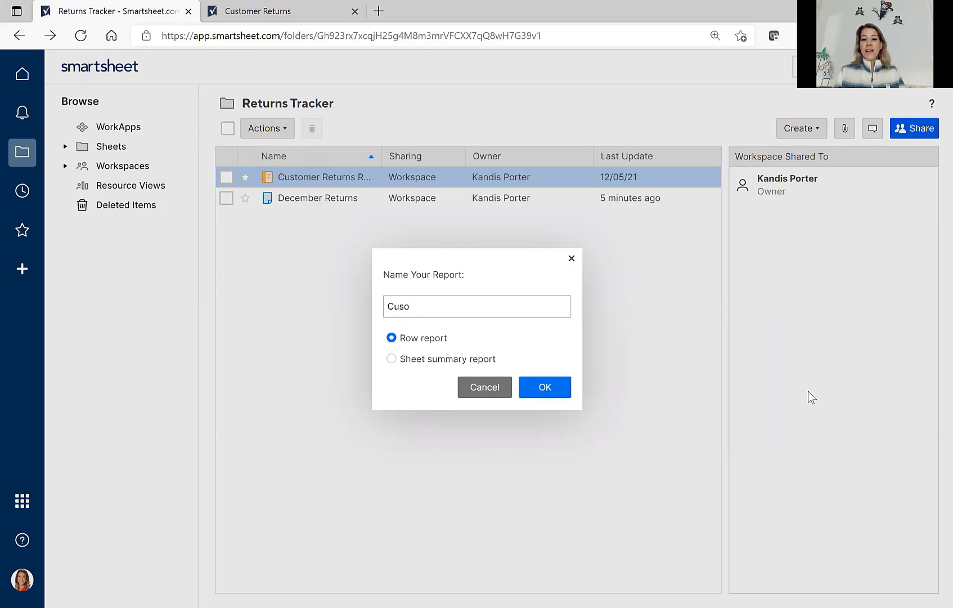
key(BackSpace)
text(tomer )
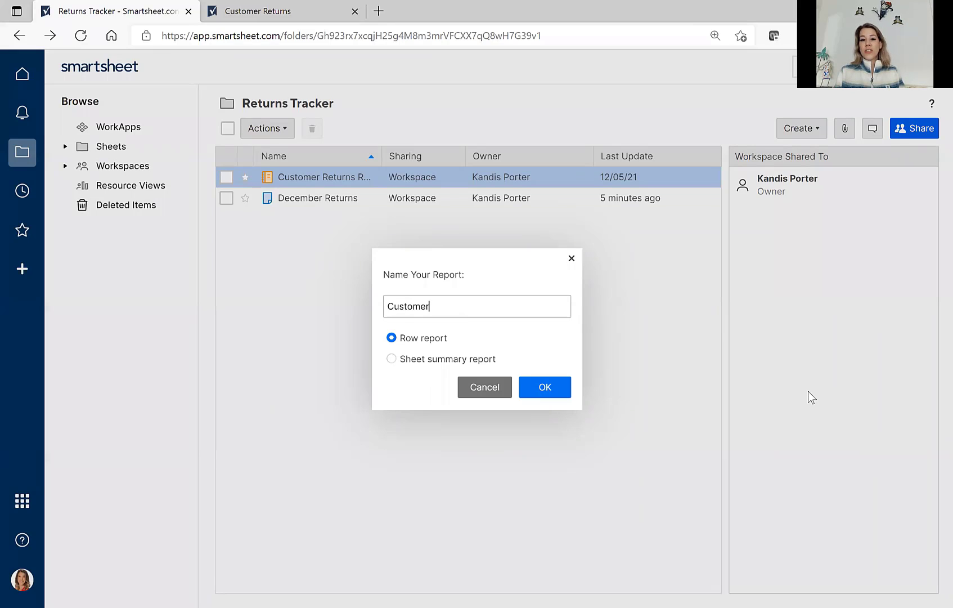
text(Returns )
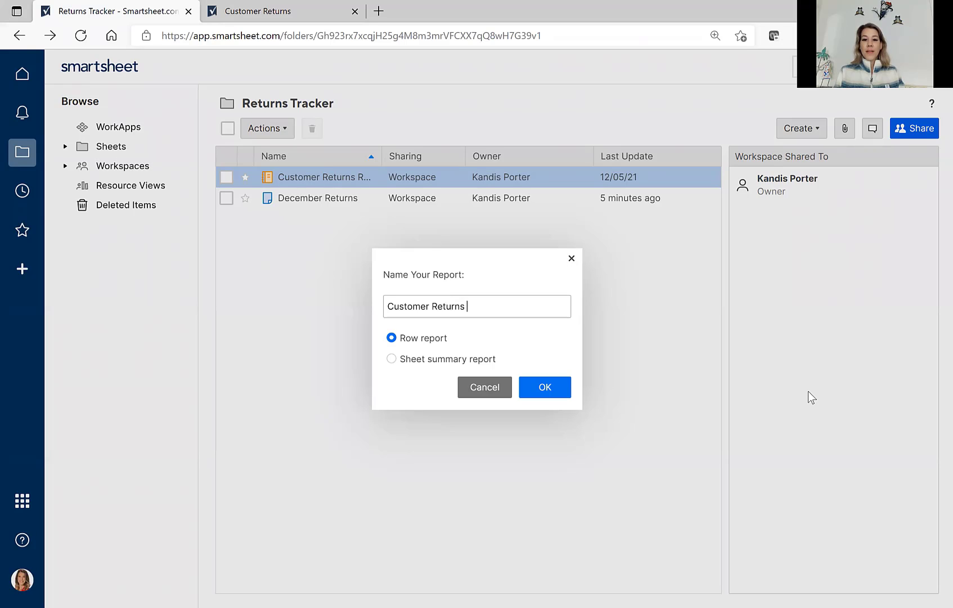
text(2)
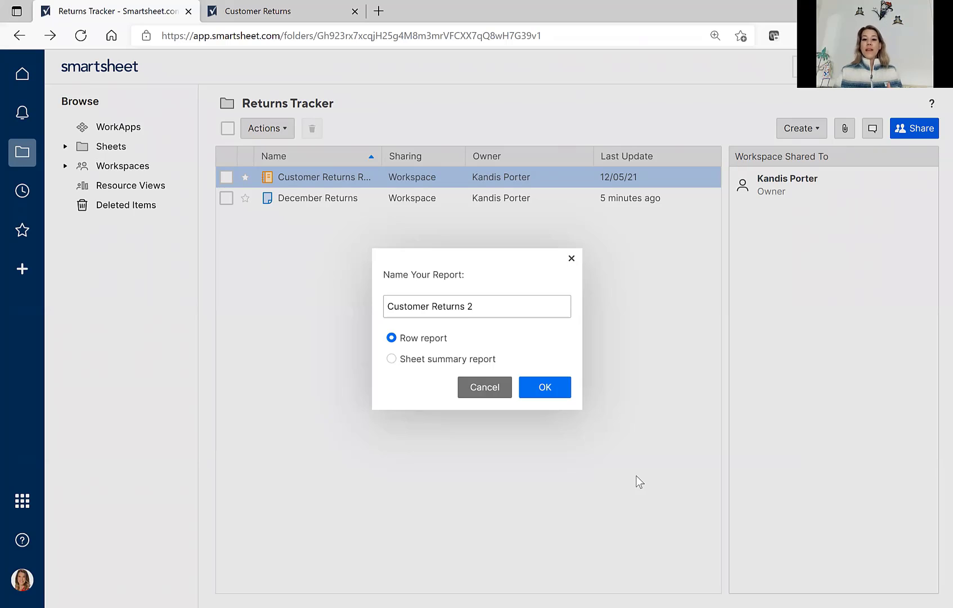
click(549, 386)
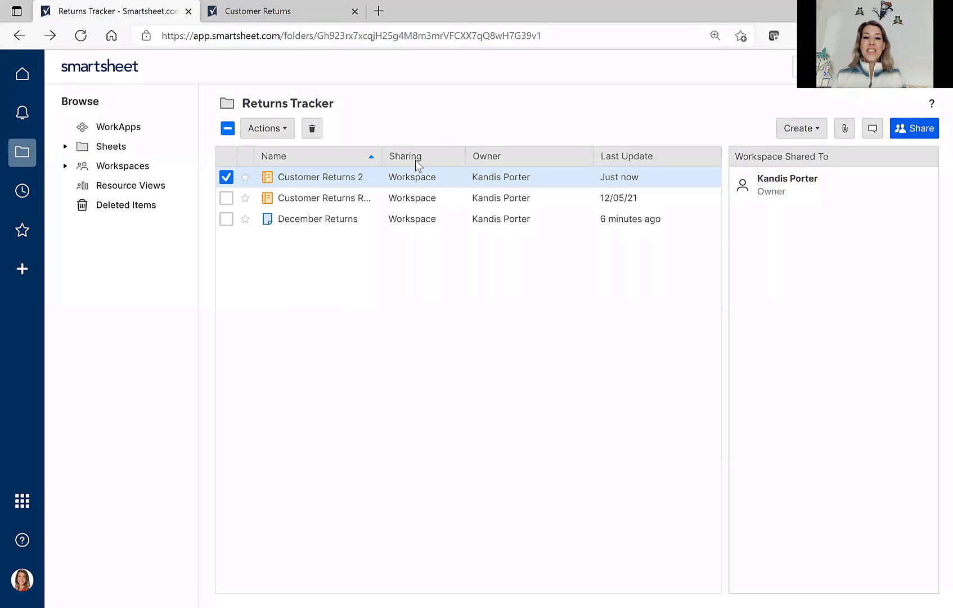
Step: Open the Customer Returns 2 report and use the December Returns sheet from the Returns Tracker folder as its source
click(296, 177)
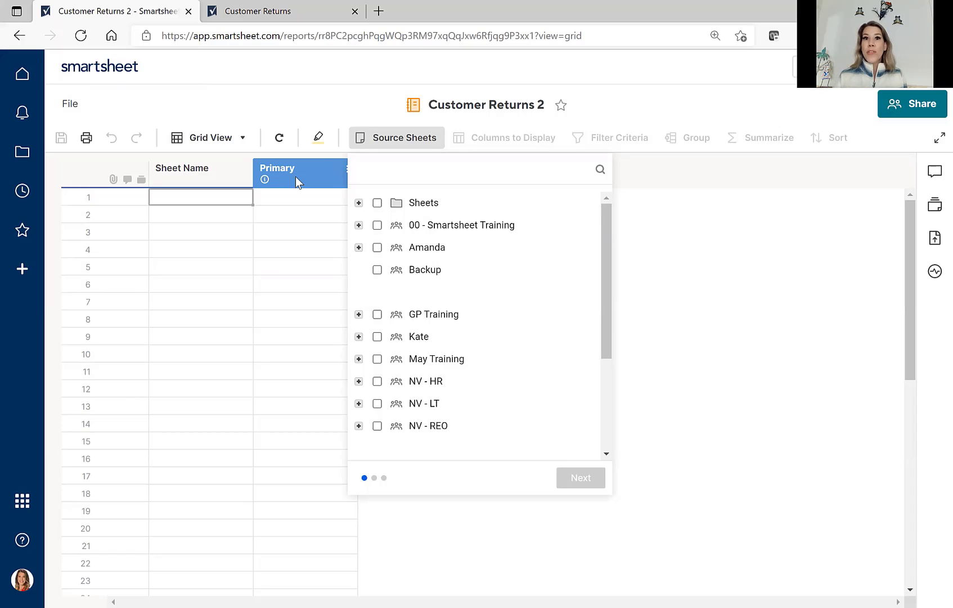
click(359, 225)
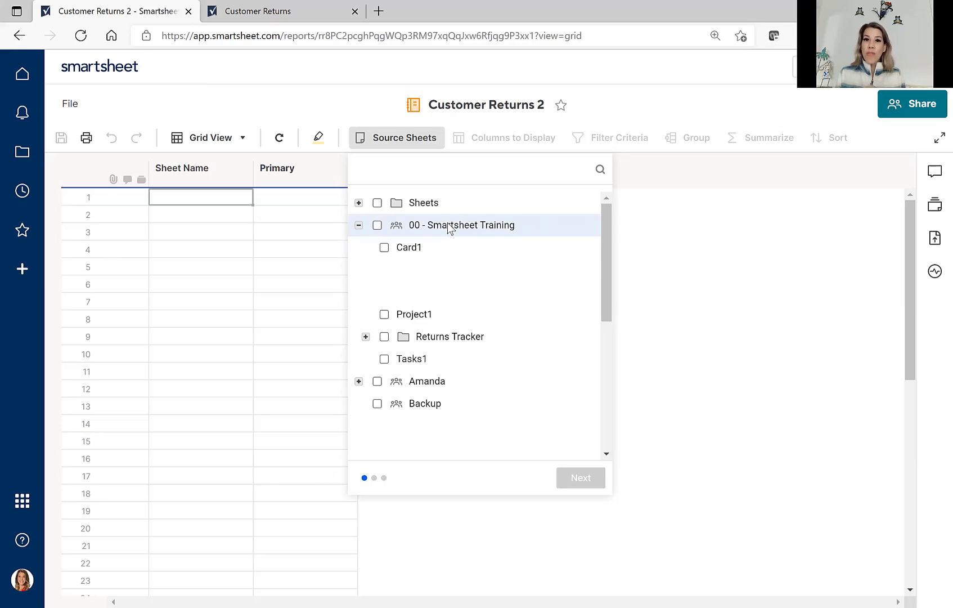
click(440, 338)
click(365, 336)
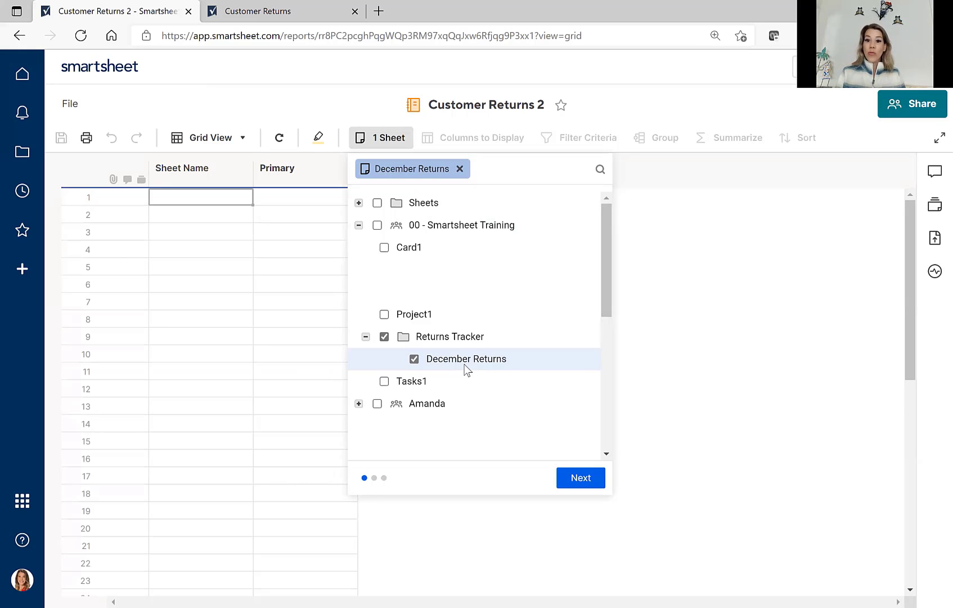
click(574, 477)
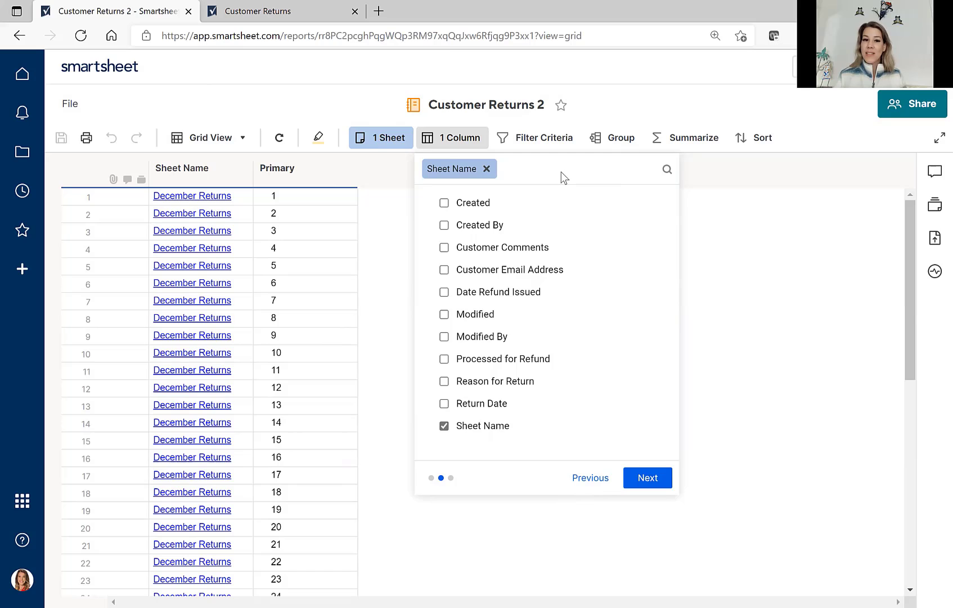
Step: Replace the report's Sheet Name column with Reason for Return and Return Date, and widen the Reason for Return column
click(444, 425)
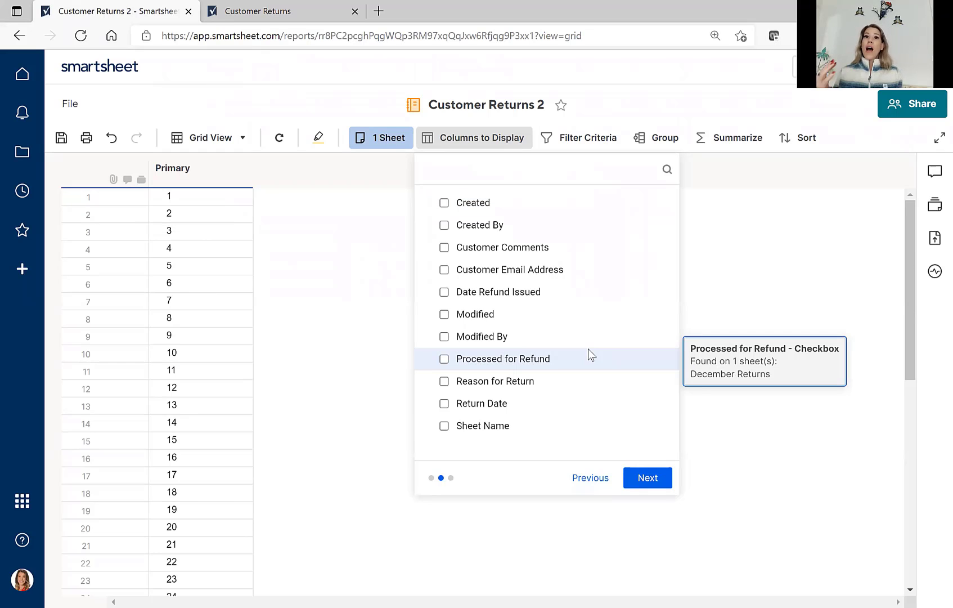
click(522, 383)
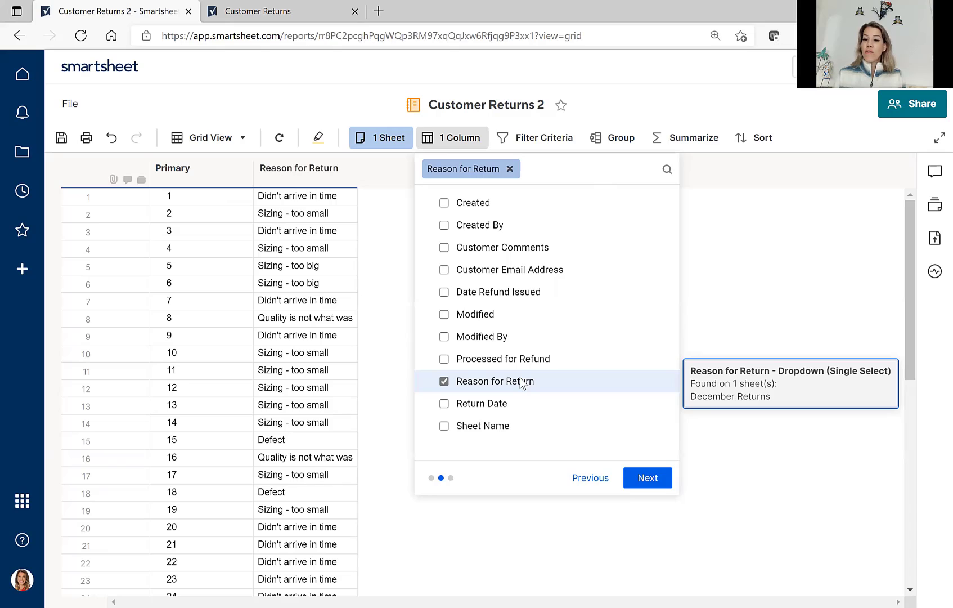
click(498, 408)
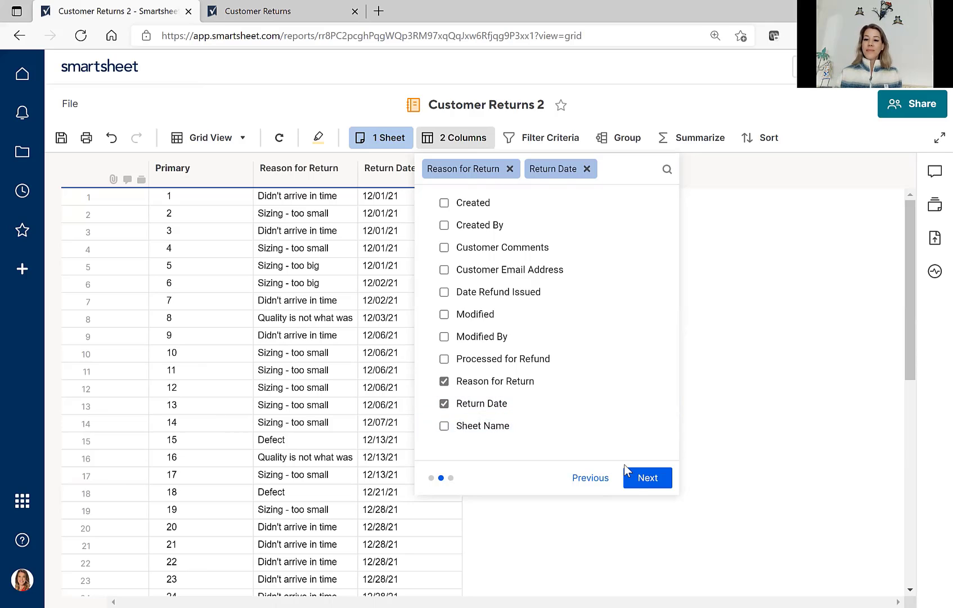
click(648, 477)
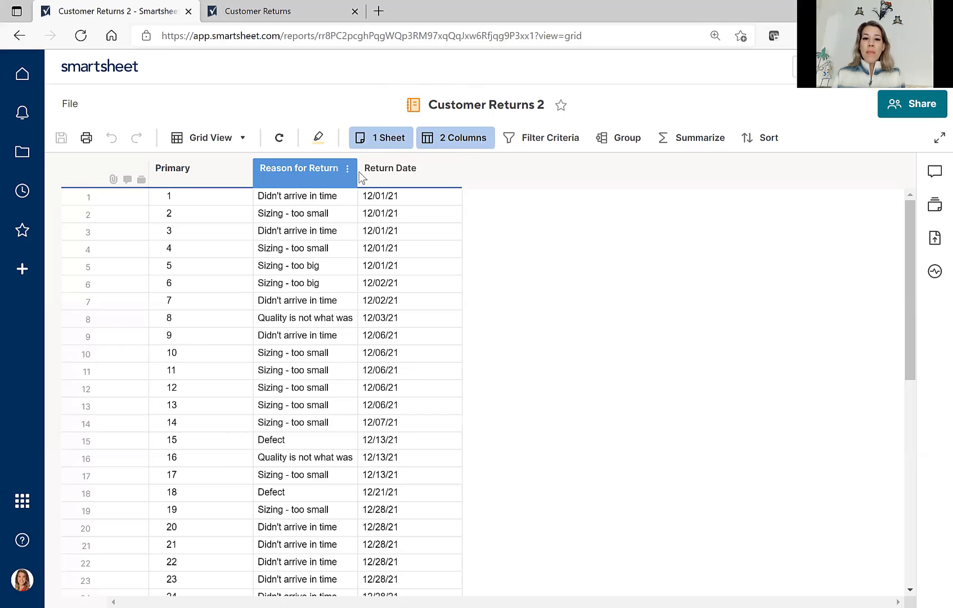
drag(357, 172, 477, 177)
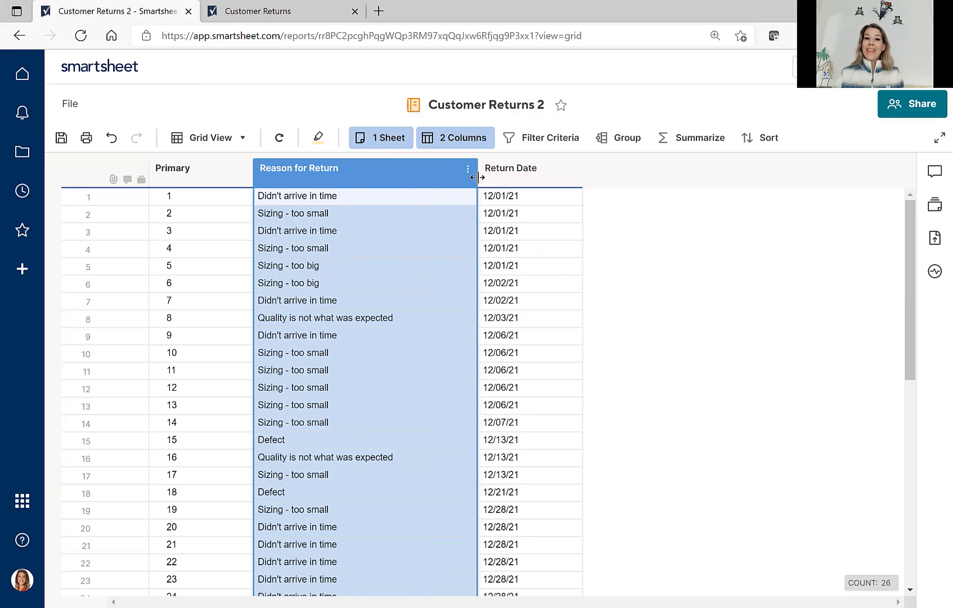
Step: Group the report by Reason for Return in ascending order, and widen the Primary column to fit the group names
click(631, 145)
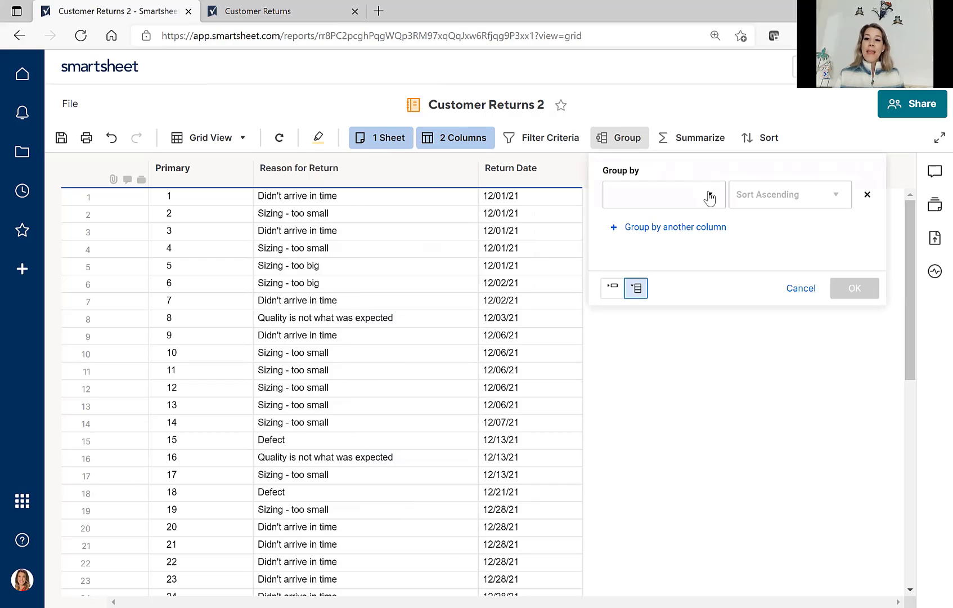
click(710, 195)
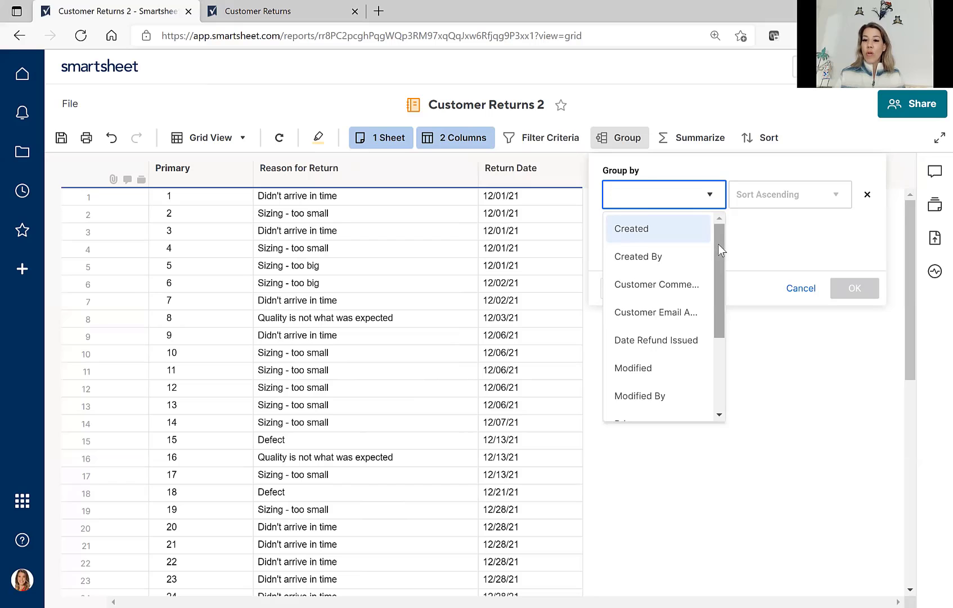
drag(717, 244, 722, 312)
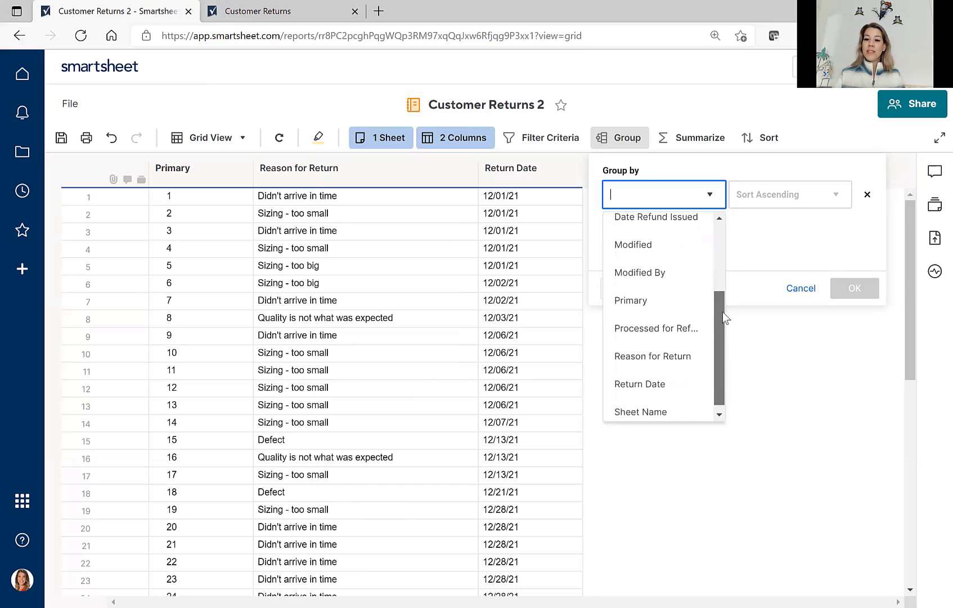
click(680, 354)
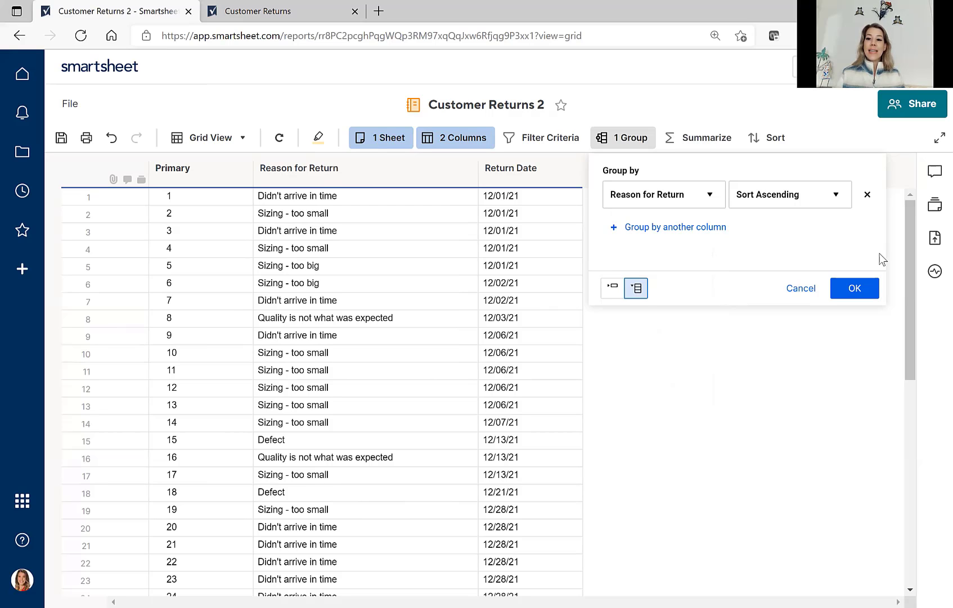
click(862, 291)
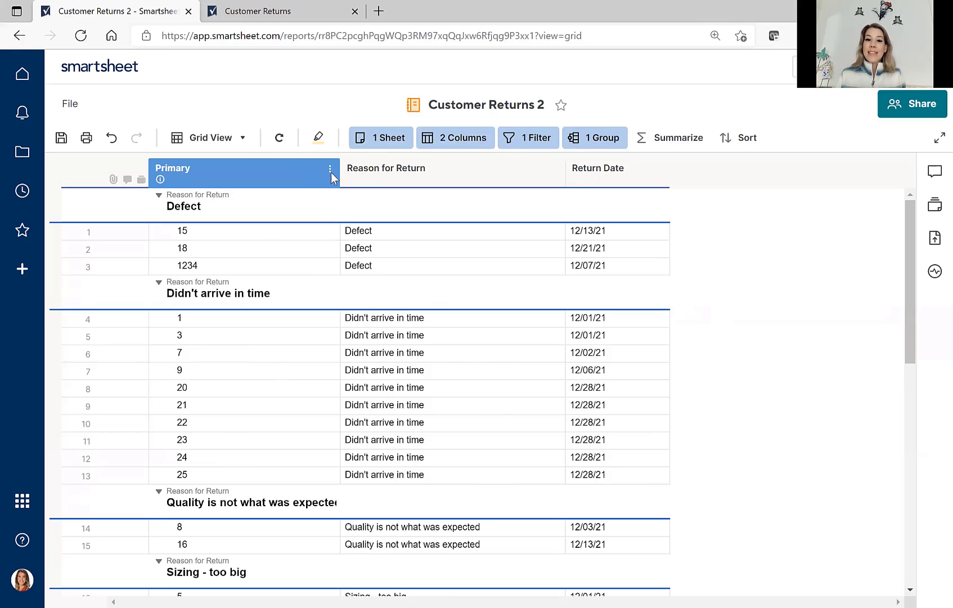
drag(339, 170, 404, 169)
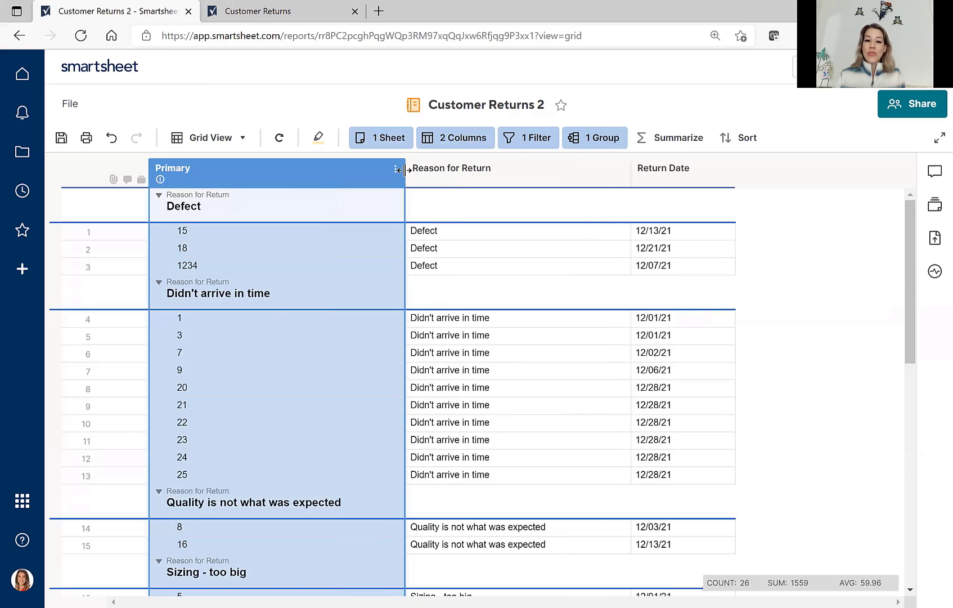
click(812, 270)
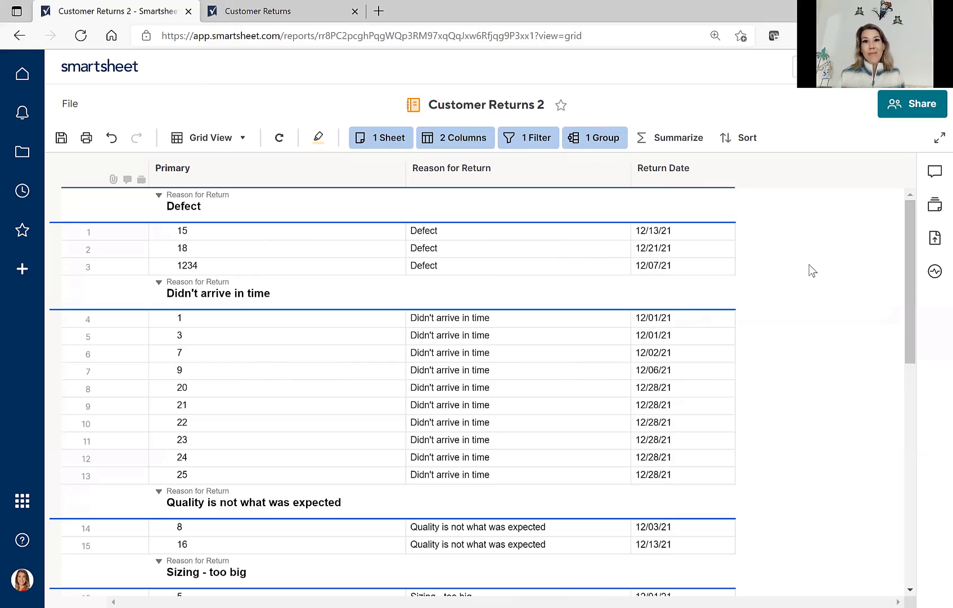
Step: Summarize the Reason for Return column by Count and save the changes to the report
click(679, 139)
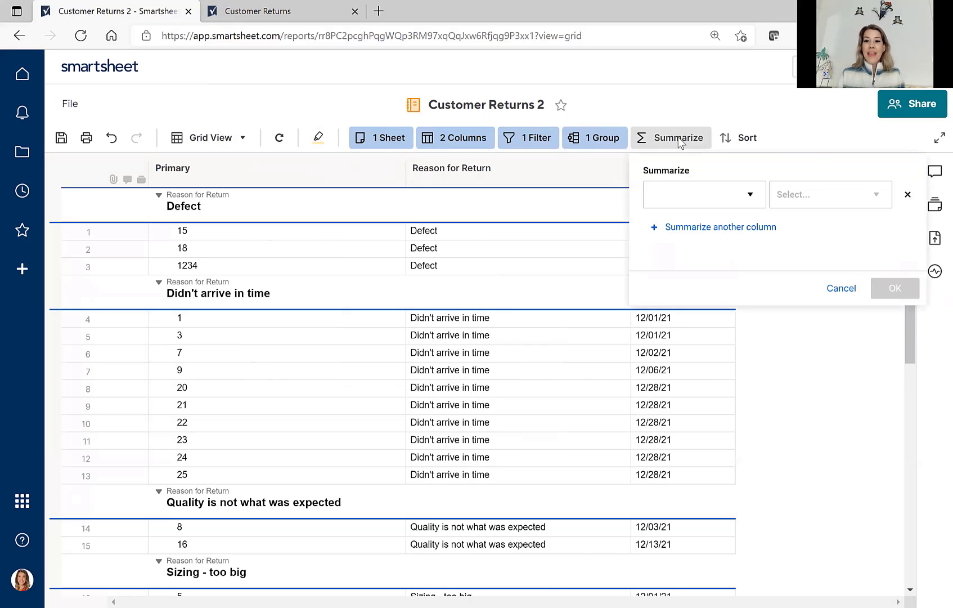
click(752, 198)
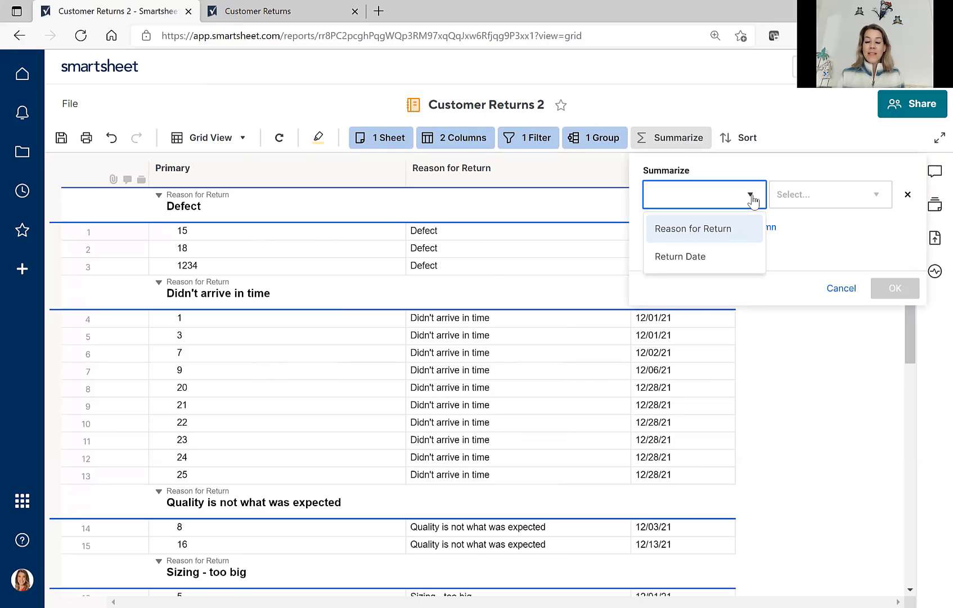
click(731, 230)
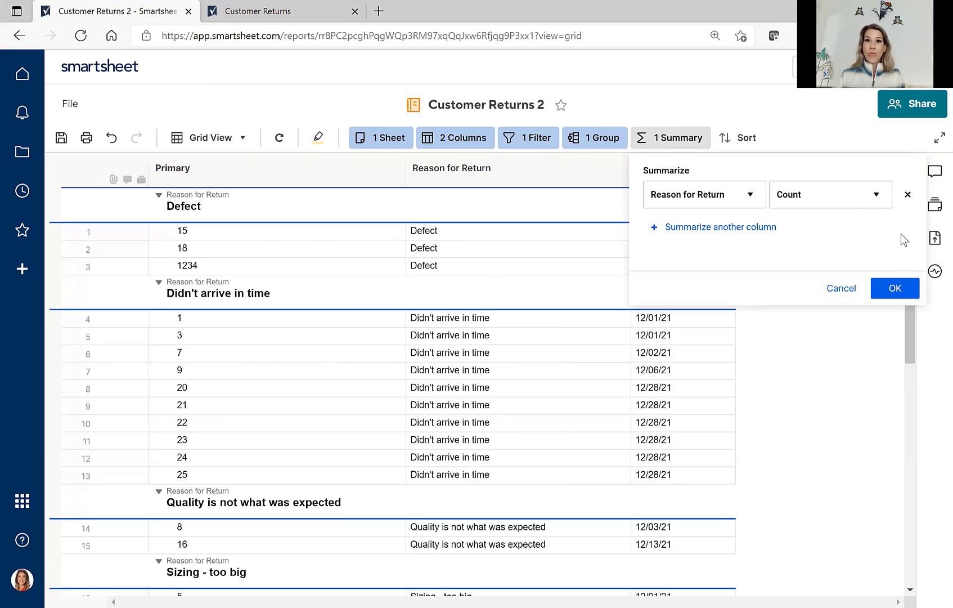
click(880, 200)
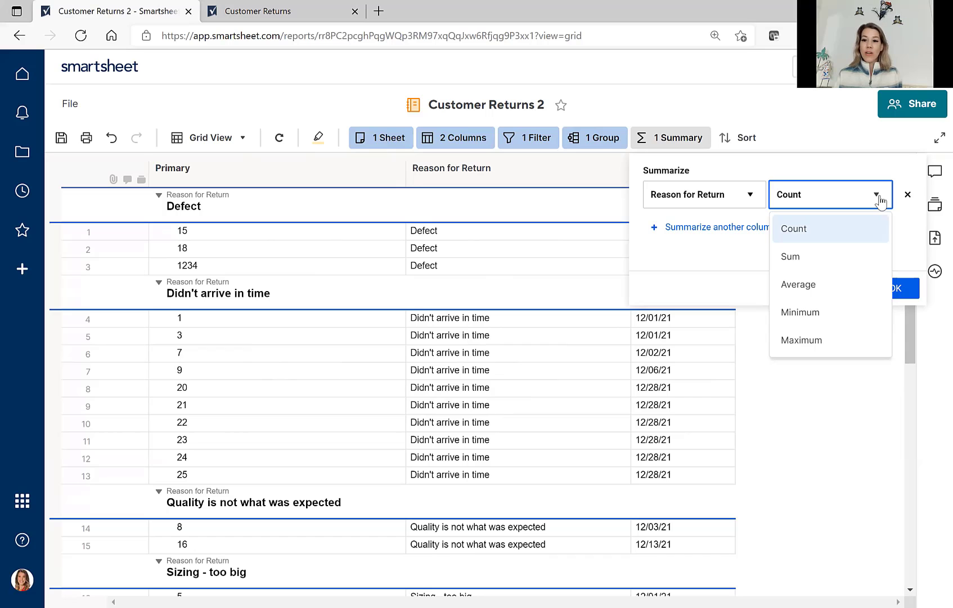
click(859, 170)
click(895, 285)
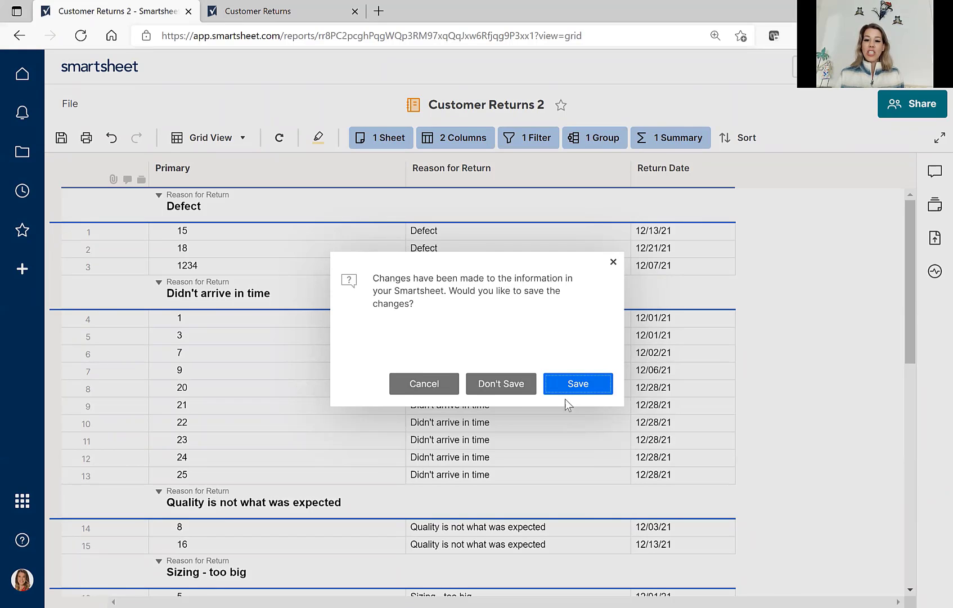
click(564, 385)
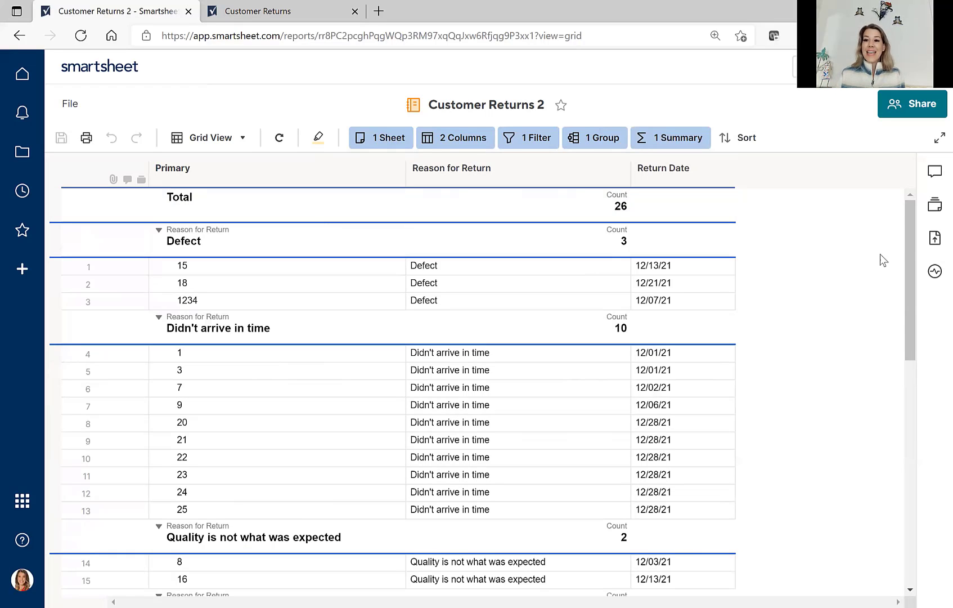
Step: Examine the report's selected source sheet and the columns available for display
drag(911, 235, 931, 197)
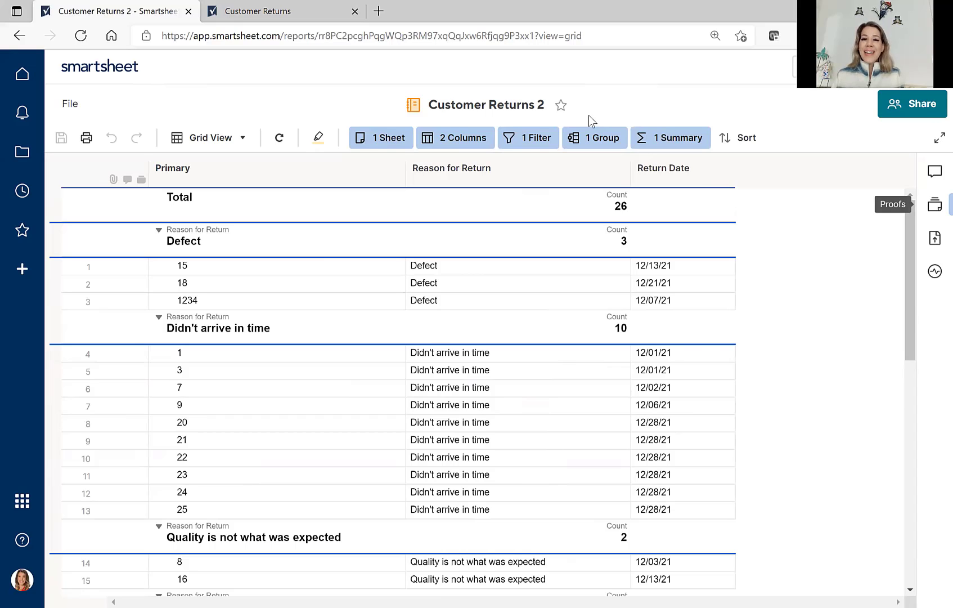
mouse_move(377, 139)
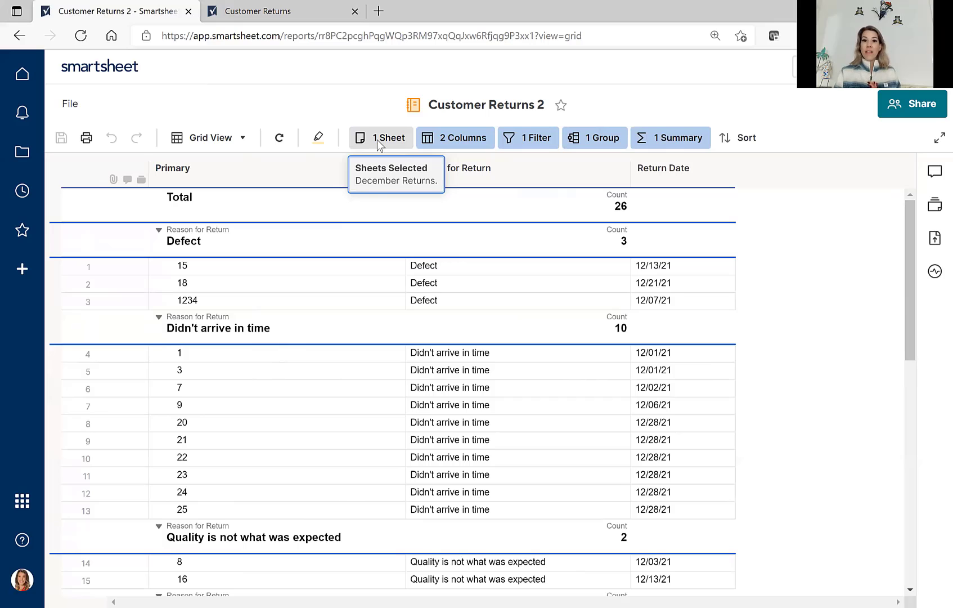
click(376, 138)
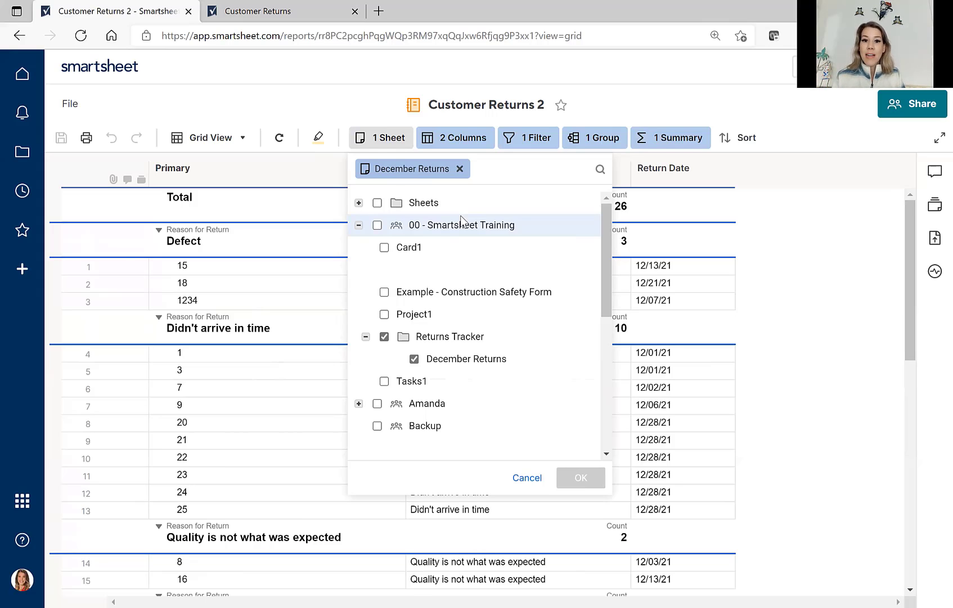
click(761, 219)
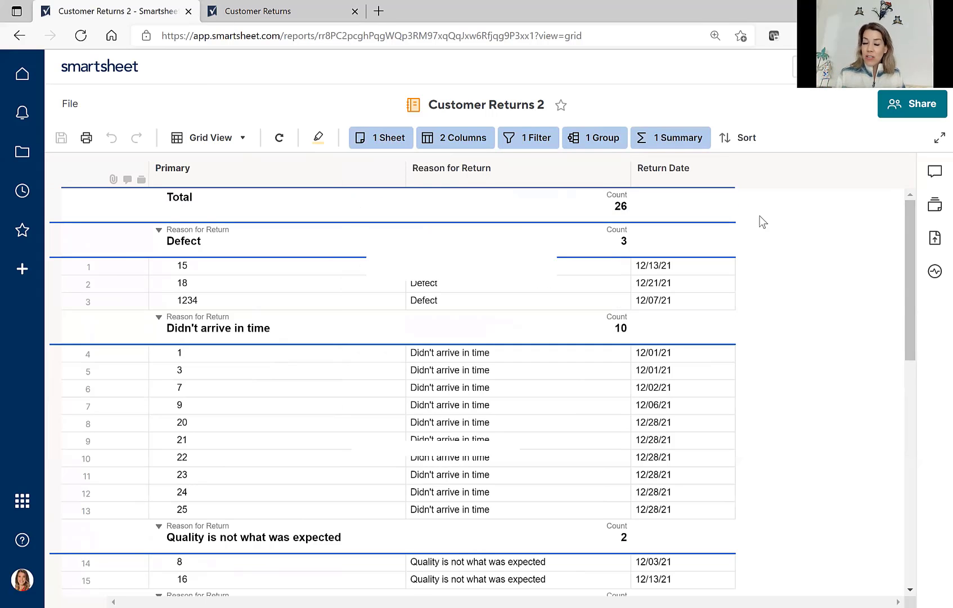
click(437, 141)
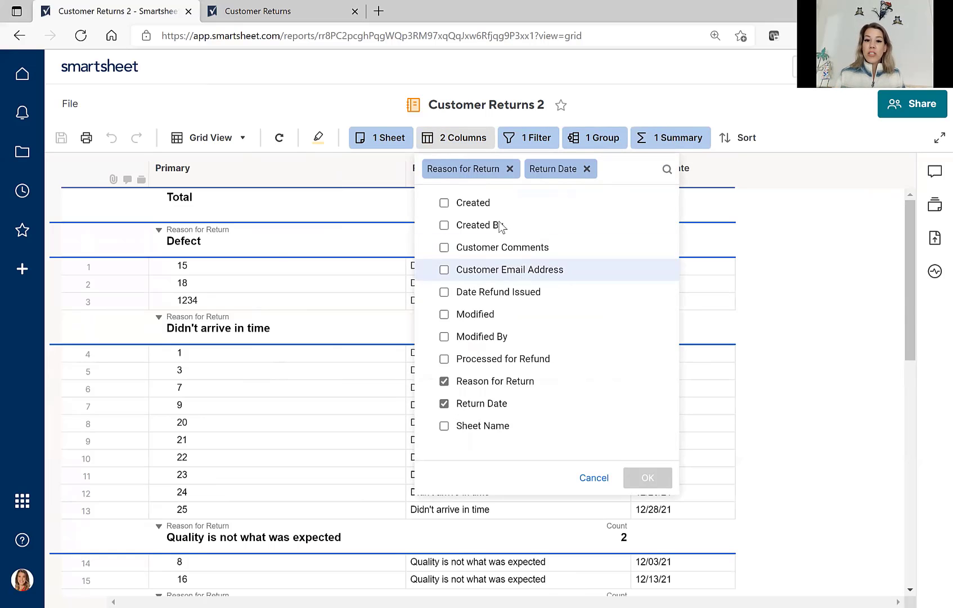
mouse_move(491, 251)
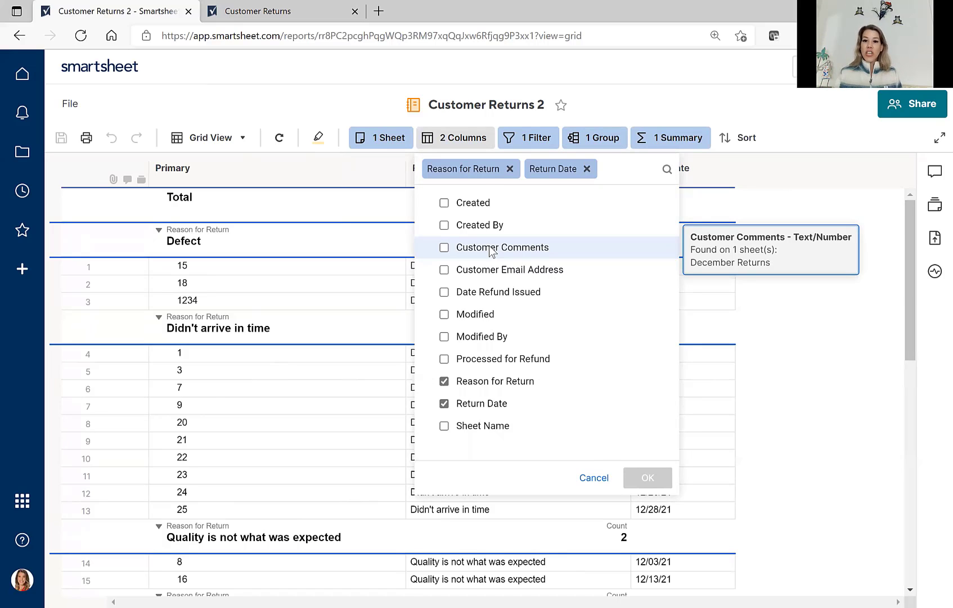
Step: Add a filter condition to the report requiring that Reason for Return is not blank
click(537, 140)
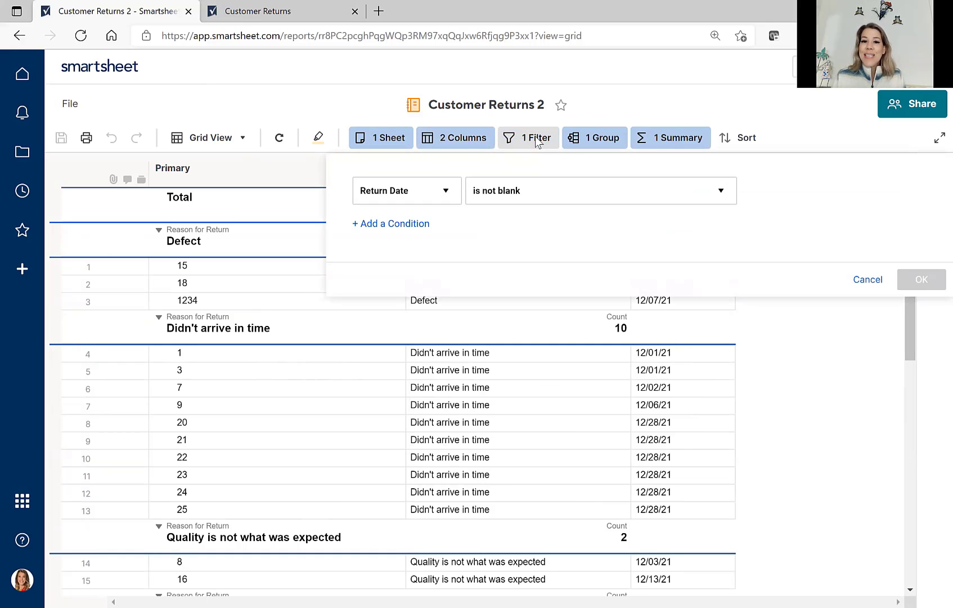
click(447, 191)
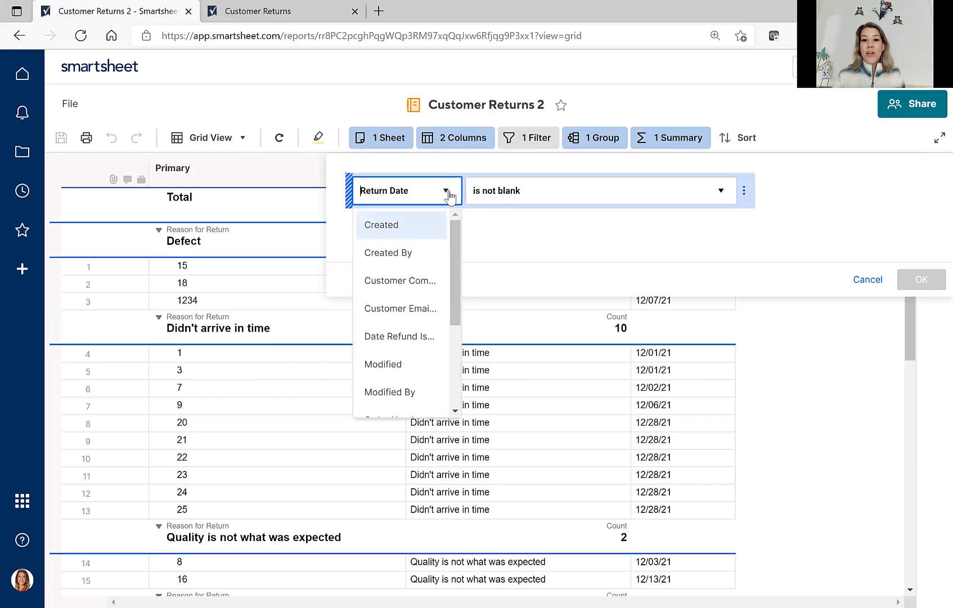
click(628, 238)
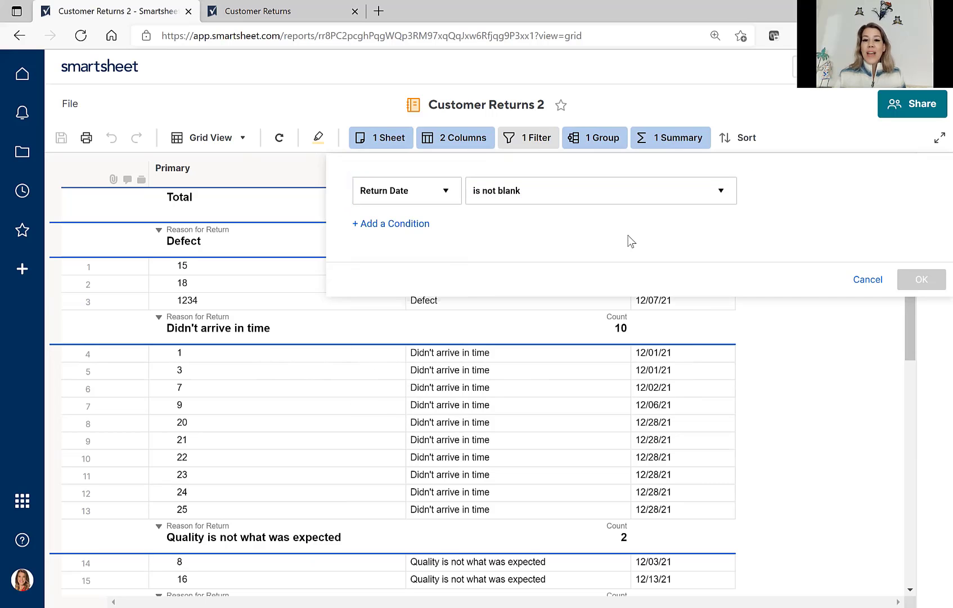
click(368, 224)
click(447, 231)
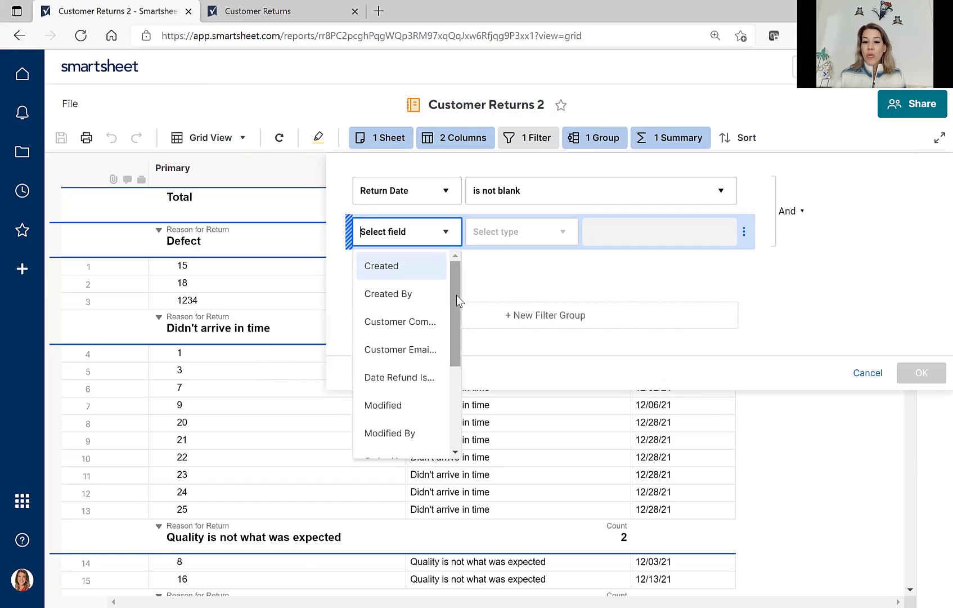
drag(456, 295, 468, 377)
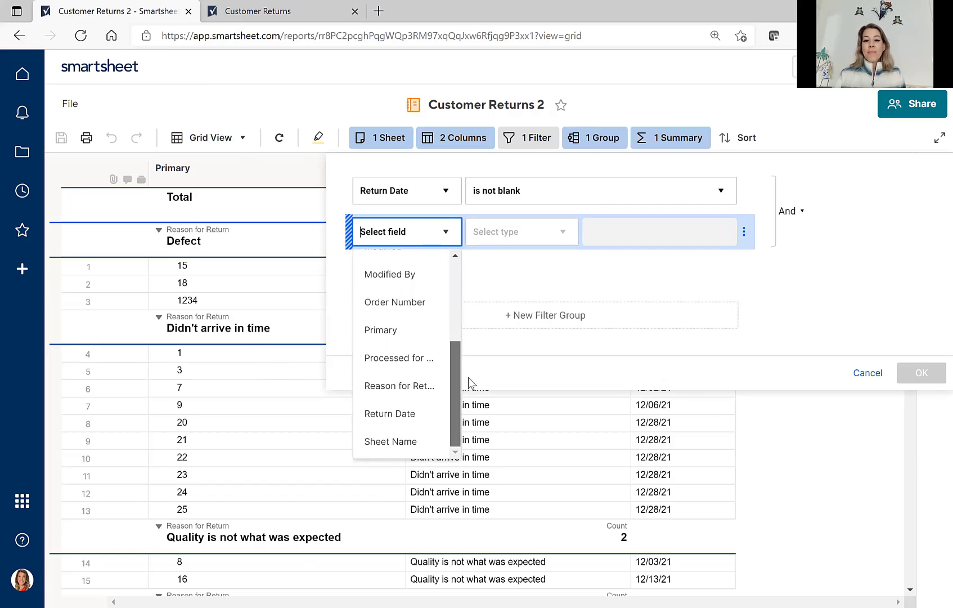
click(417, 389)
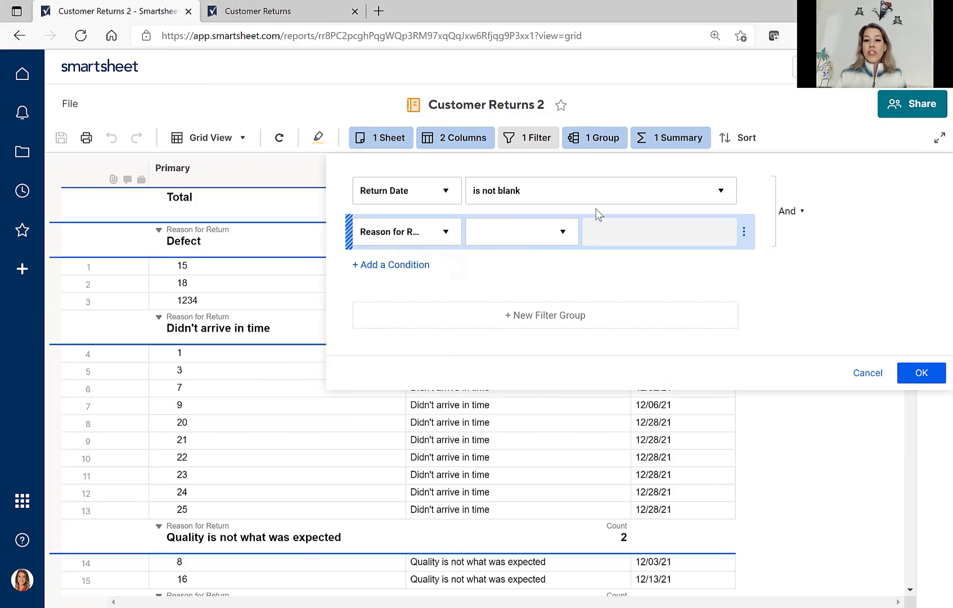
click(567, 238)
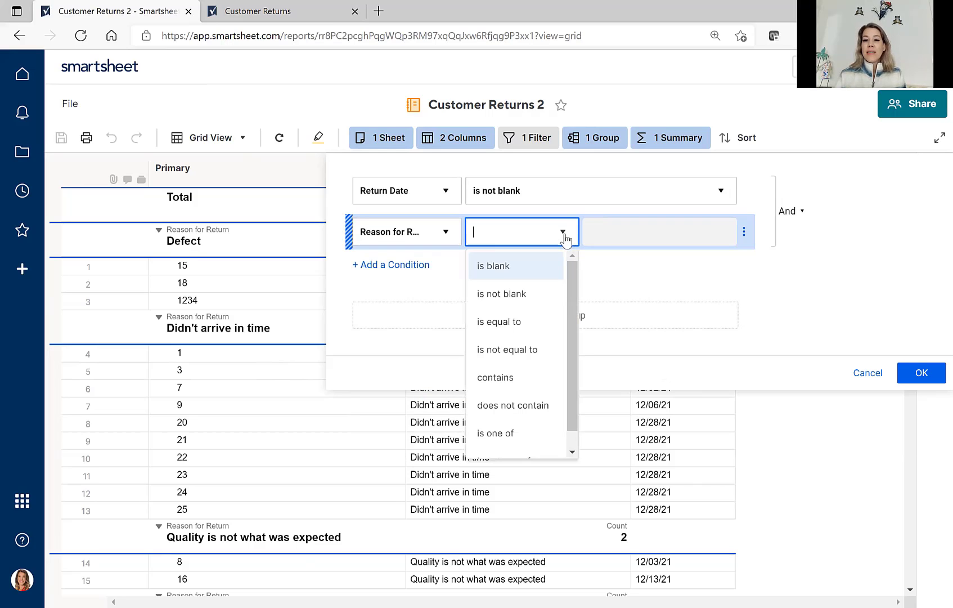
click(538, 294)
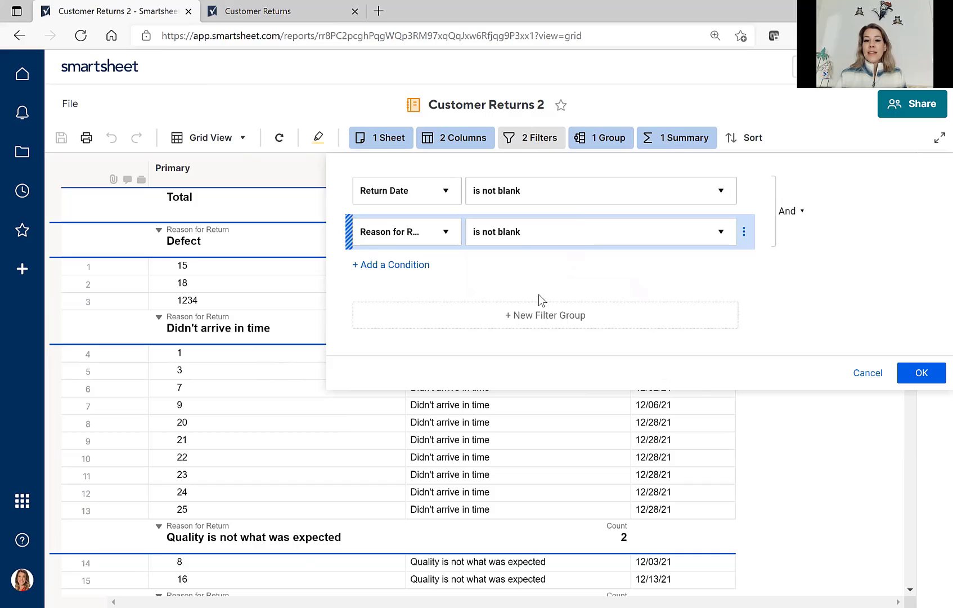
Step: Add a filter condition that Reason for Return is equal to "defect", and apply the filter to the report
click(396, 266)
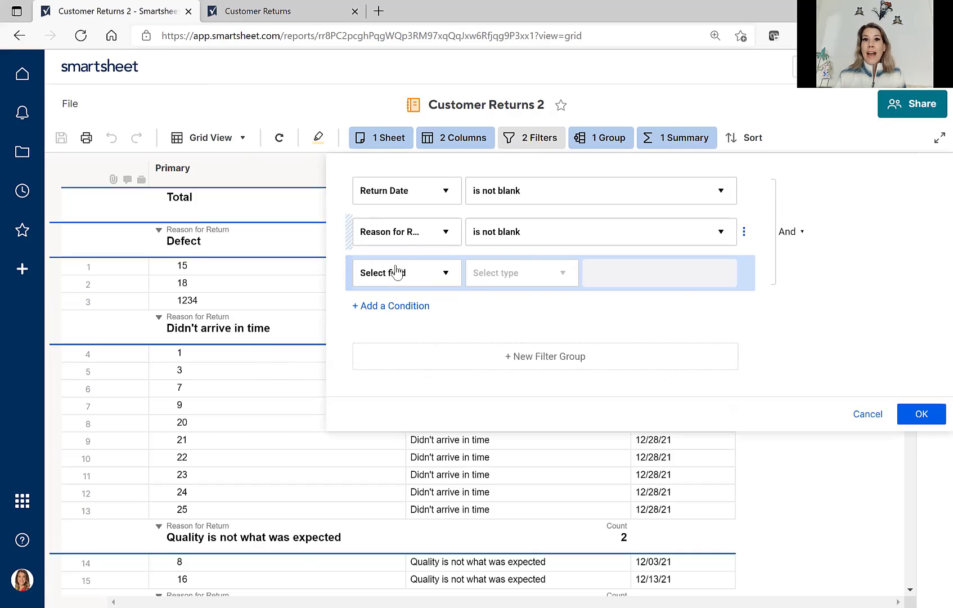
click(445, 274)
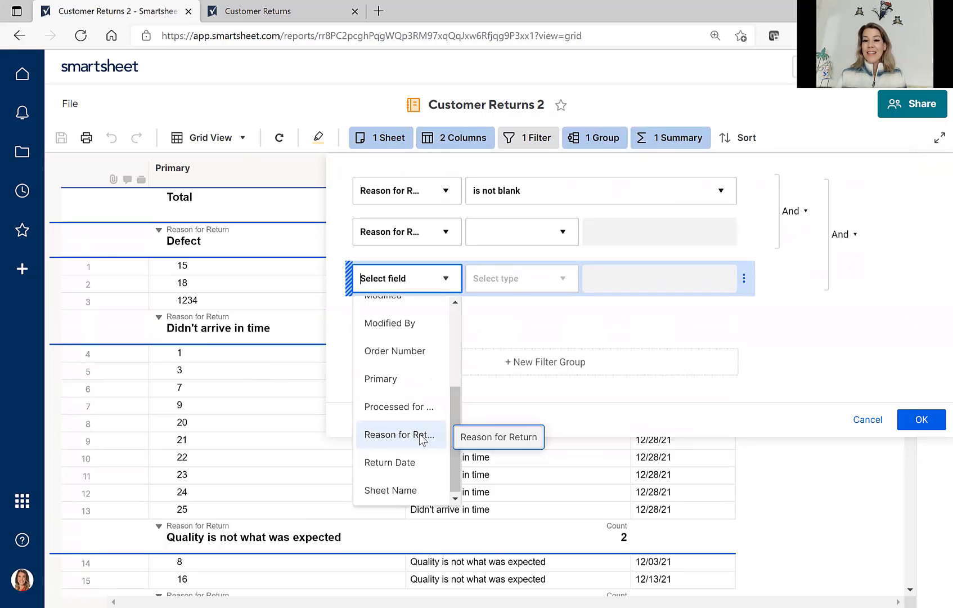
click(420, 439)
click(559, 272)
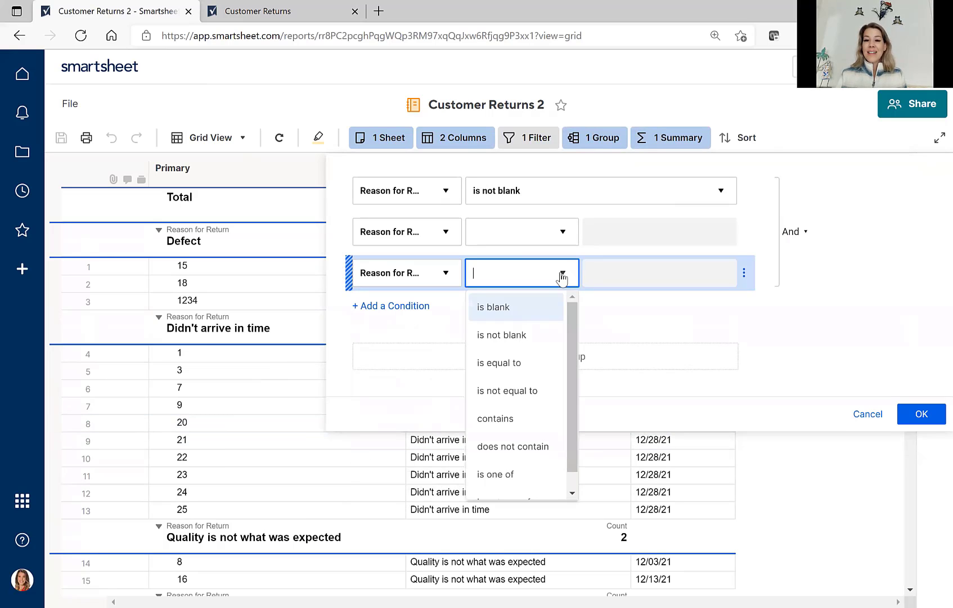
click(522, 365)
click(685, 275)
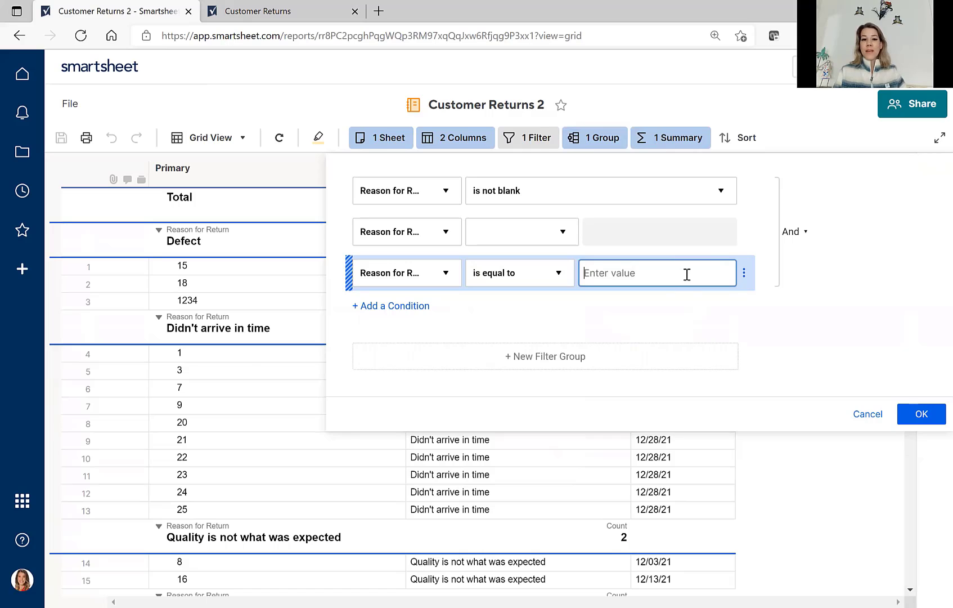
text(defe)
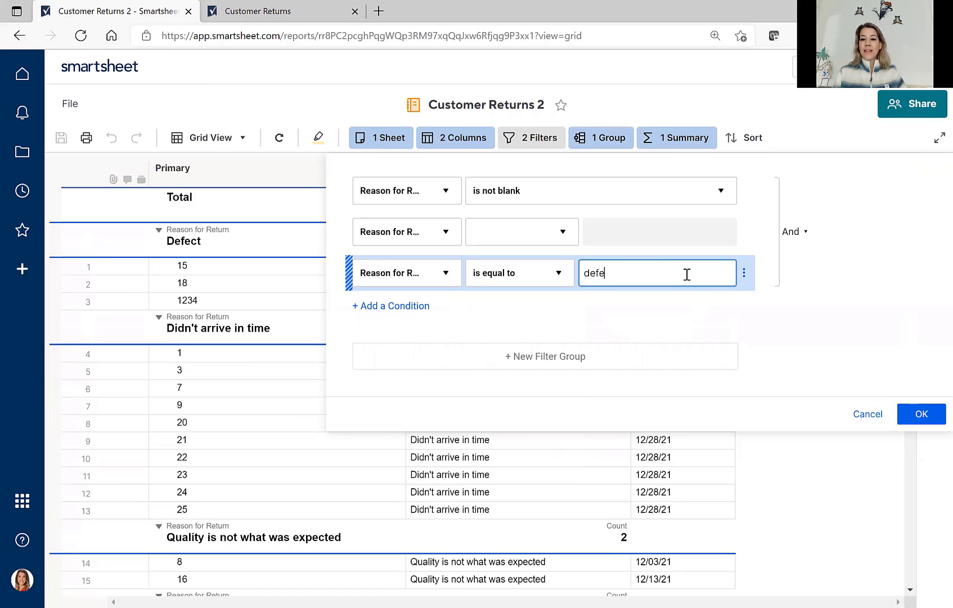
text(ct)
click(759, 317)
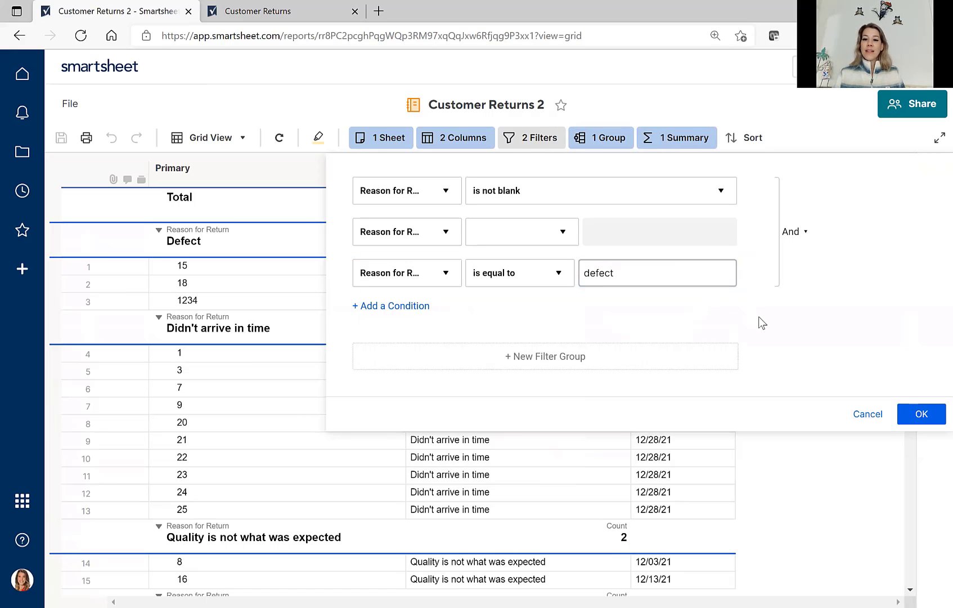
click(917, 416)
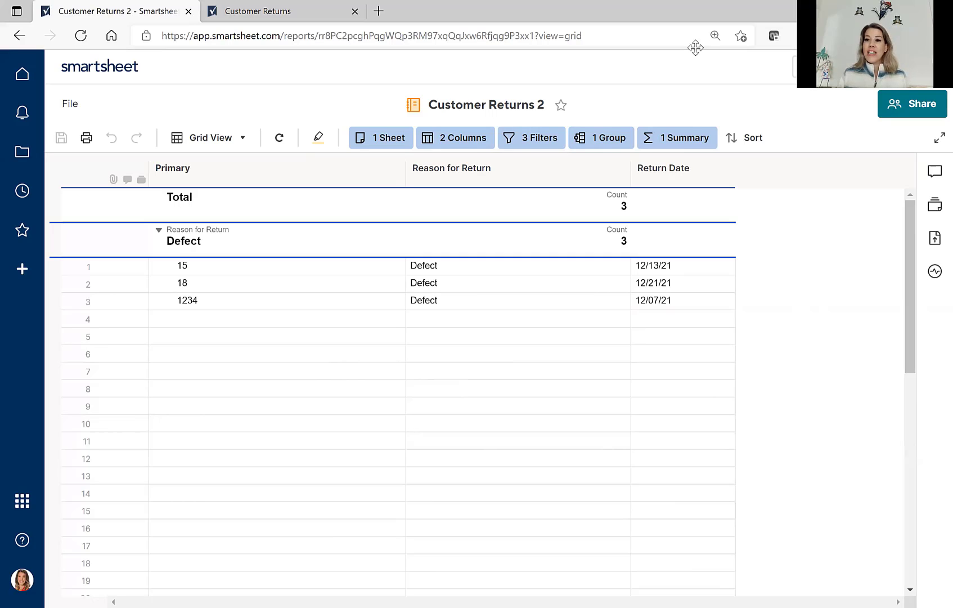
Step: Open the sharing settings of the Customer Returns 2 report
click(918, 117)
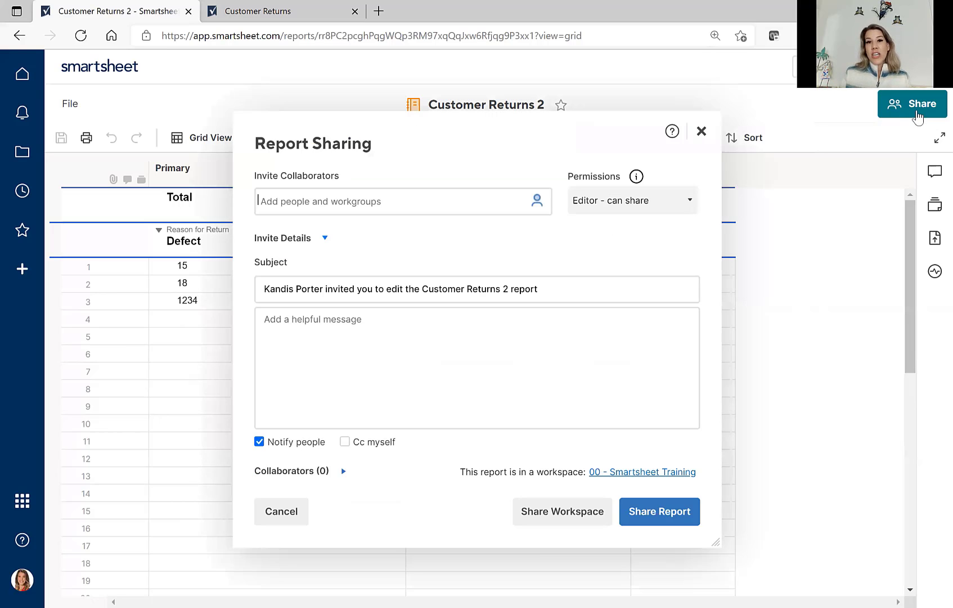